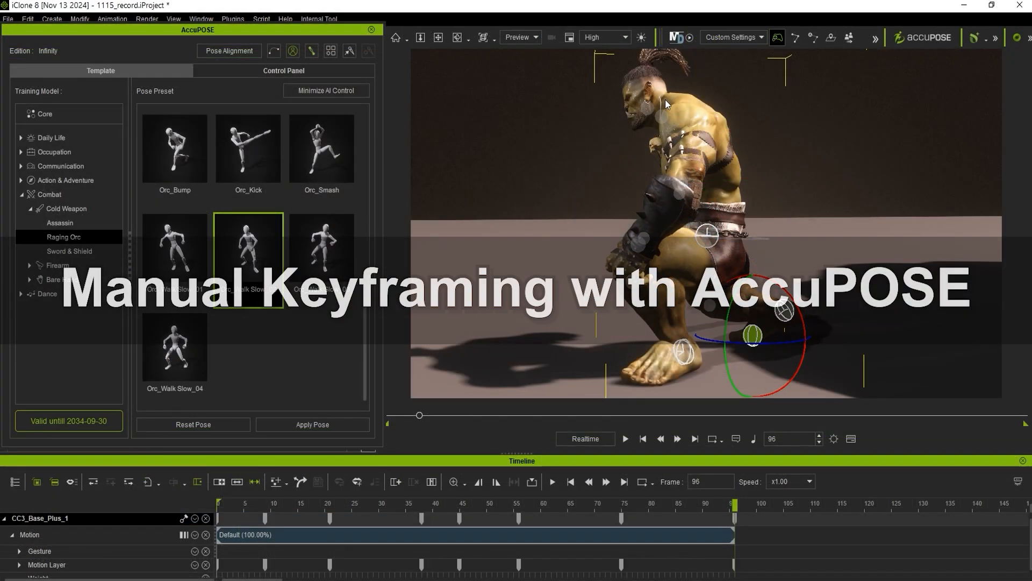
Step: Adjust the crouching orc's pose at frame 96 by moving and rotating its body controls
{"action": "left_click", "coordinate": [662, 122]}
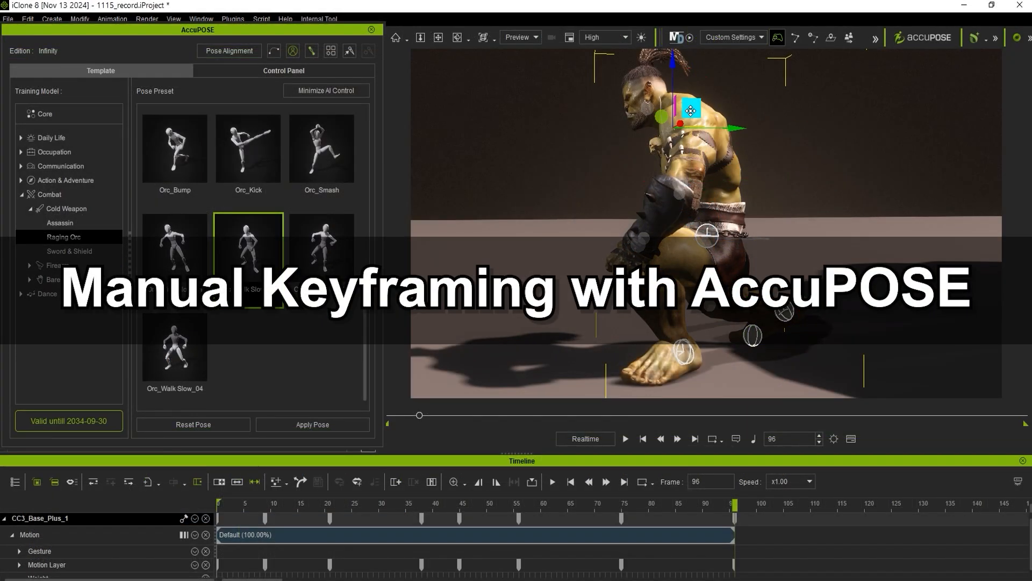
{"action": "left_click_drag", "start_coordinate": [691, 108], "coordinate": [609, 187]}
{"action": "left_click", "coordinate": [677, 269]}
{"action": "mouse_move", "coordinate": [678, 270]}
{"action": "middle_mouse_down"}
{"action": "mouse_move", "coordinate": [570, 263]}
{"action": "mouse_move", "coordinate": [666, 271]}
{"action": "middle_mouse_up"}
{"action": "left_click", "coordinate": [563, 255], "text": "ctrl"}
{"action": "left_click_drag", "start_coordinate": [690, 259], "coordinate": [589, 308]}
{"action": "left_click", "coordinate": [748, 224]}
{"action": "key", "text": "e"}
{"action": "left_click_drag", "start_coordinate": [767, 203], "coordinate": [774, 192]}
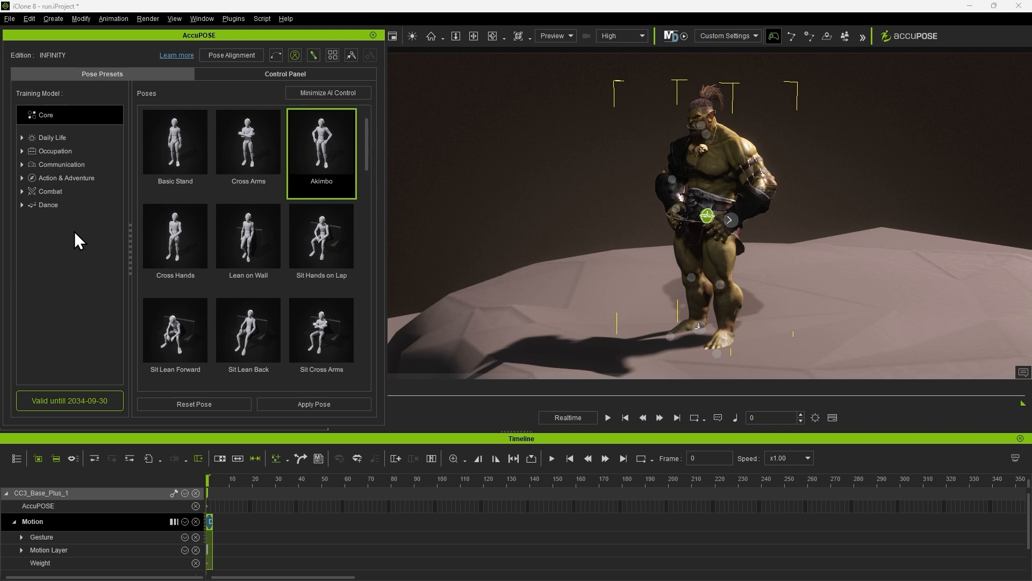
Step: Apply the Dash 1 pose from the Daily Life Mobility Male training model to the orc at frame 0
{"action": "left_click", "coordinate": [22, 137]}
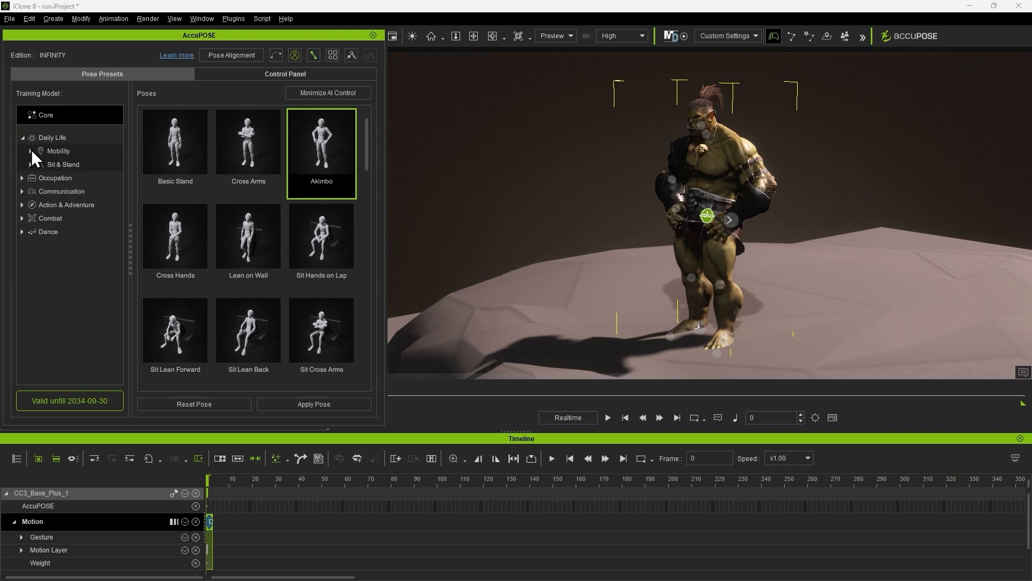
{"action": "left_click", "coordinate": [31, 150]}
{"action": "left_click", "coordinate": [54, 175]}
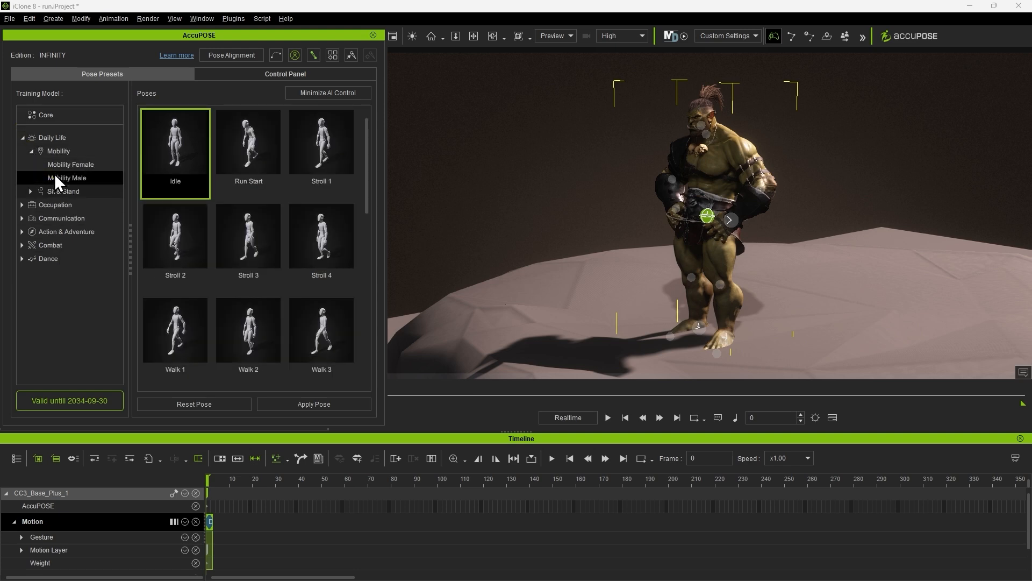
{"action": "scroll", "coordinate": [371, 141], "scroll_direction": "down", "scroll_amount": 2}
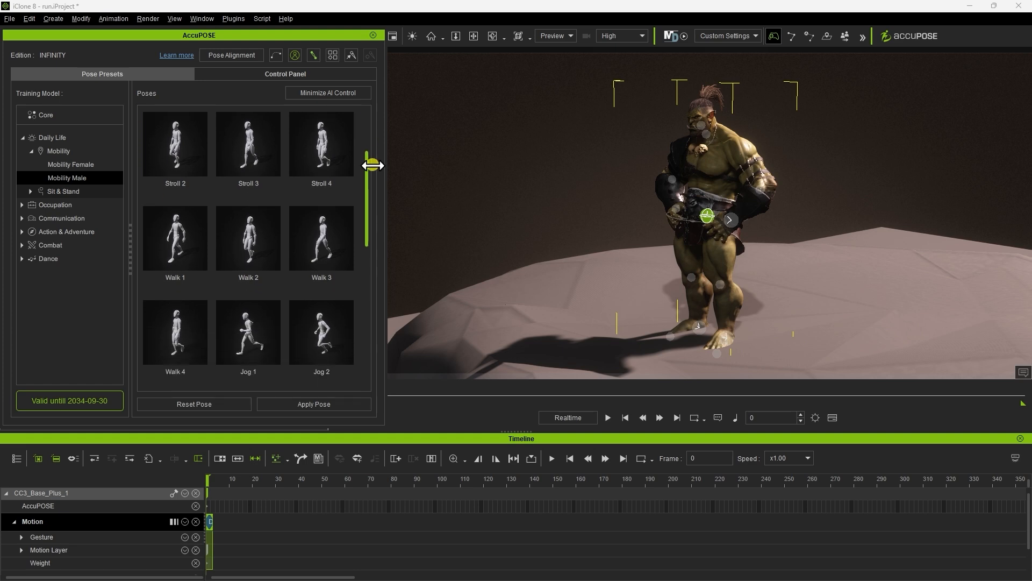
{"action": "left_click_drag", "start_coordinate": [372, 165], "coordinate": [377, 263]}
{"action": "left_click", "coordinate": [331, 163]}
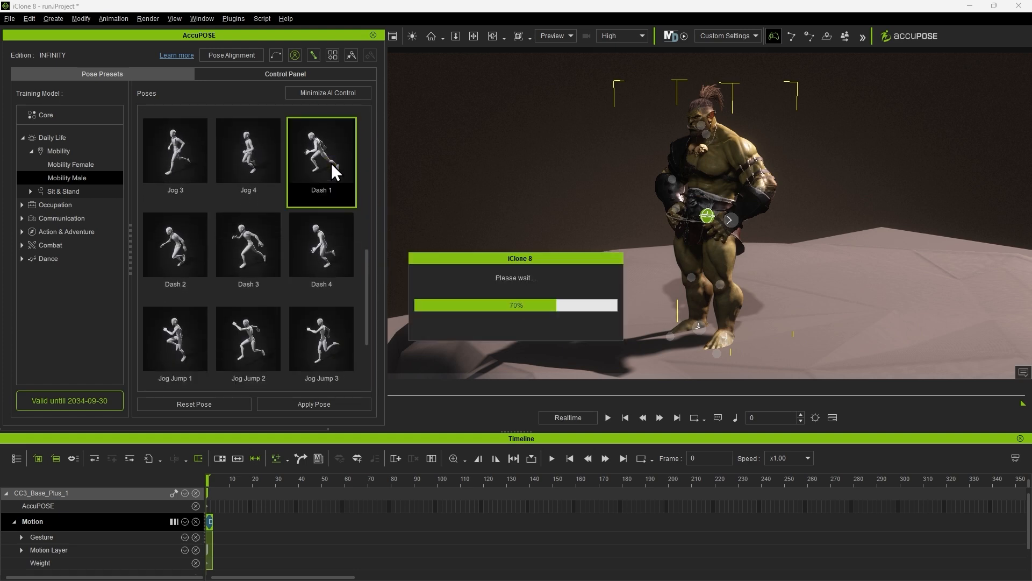
Step: Apply the Dash 2 pose at frame 10 and scrub between the two poses to check the movement
{"action": "left_click", "coordinate": [230, 480]}
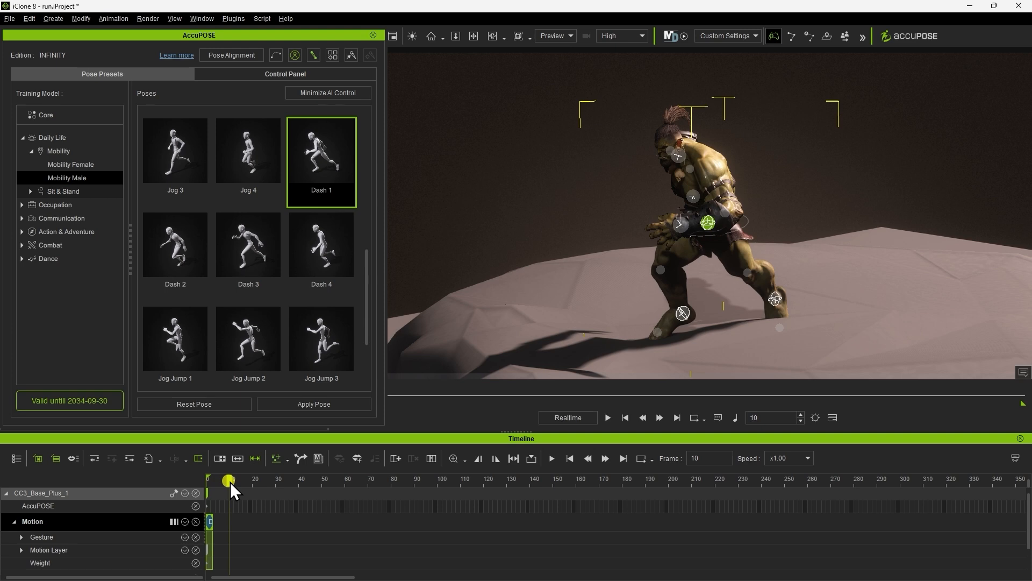
{"action": "left_click", "coordinate": [190, 257]}
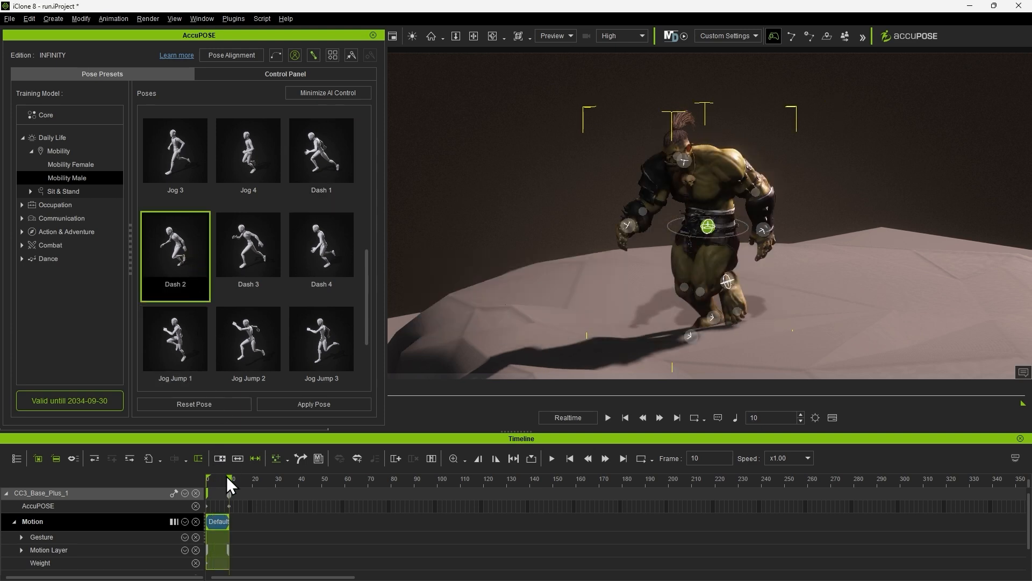
{"action": "mouse_move", "coordinate": [227, 476]}
{"action": "left_mouse_down"}
{"action": "mouse_move", "coordinate": [208, 483]}
{"action": "mouse_move", "coordinate": [230, 485]}
{"action": "left_mouse_up"}
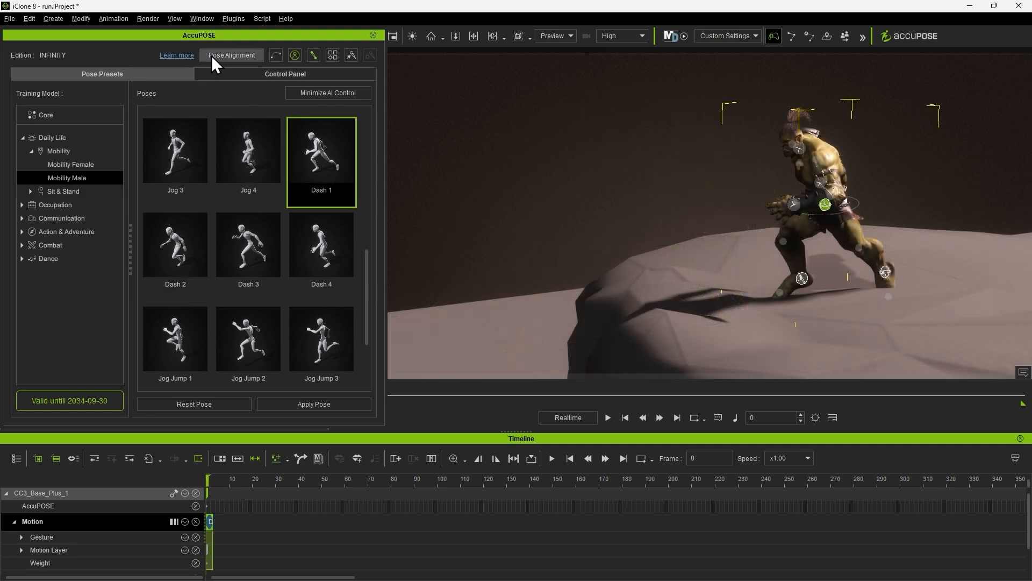
Step: Set pose alignment to match the Right Toe to the previous keyframe
{"action": "left_click", "coordinate": [255, 58]}
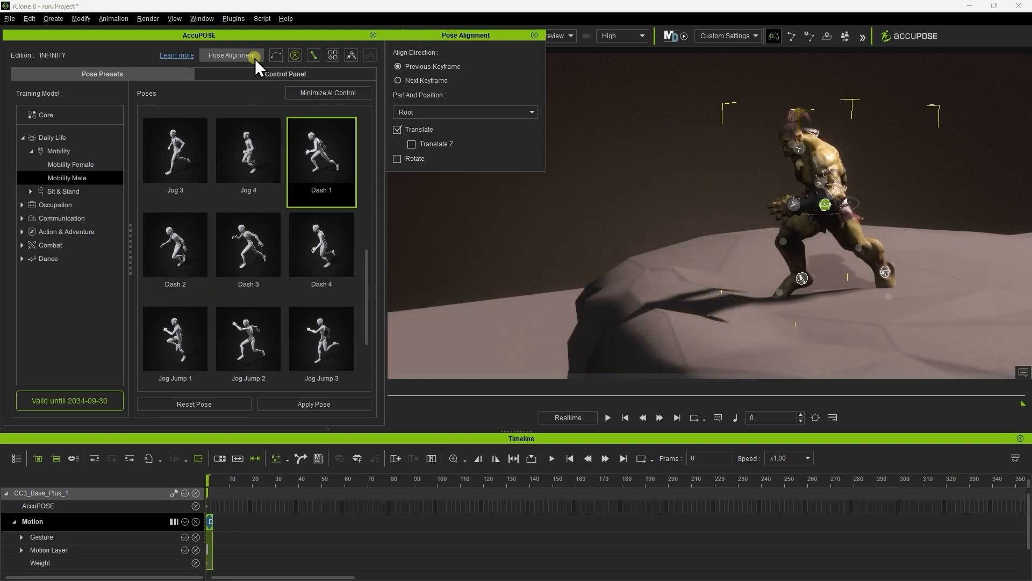
{"action": "left_click", "coordinate": [403, 113]}
{"action": "left_click", "coordinate": [464, 185]}
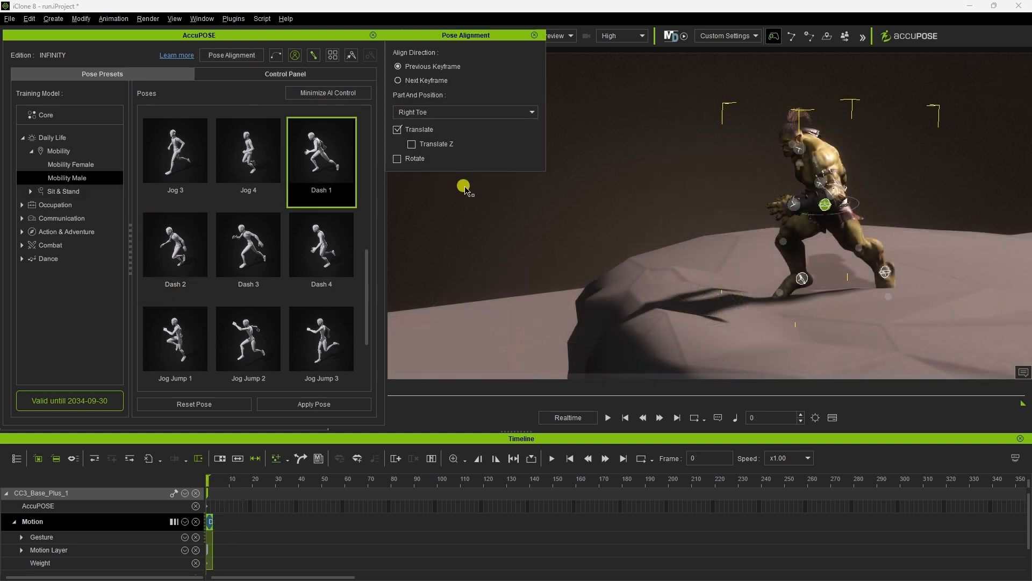
Step: Apply the Dash 2 pose at frame 9 and the Dash 3 pose at frame 21, scrubbing the timeline to check them
{"action": "left_click", "coordinate": [231, 482]}
{"action": "left_click", "coordinate": [190, 259]}
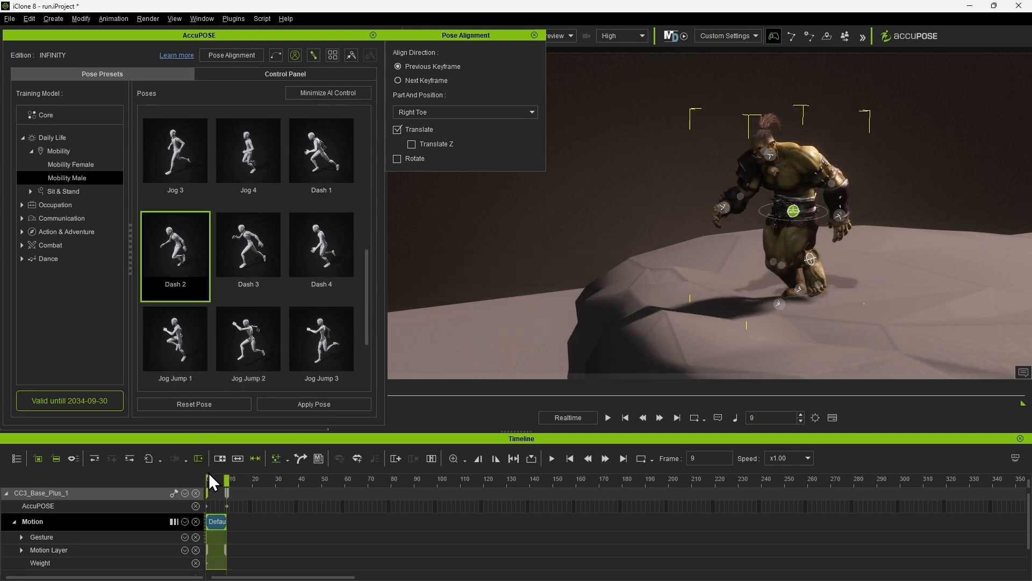
{"action": "left_click_drag", "start_coordinate": [207, 480], "coordinate": [225, 494]}
{"action": "left_click", "coordinate": [263, 260]}
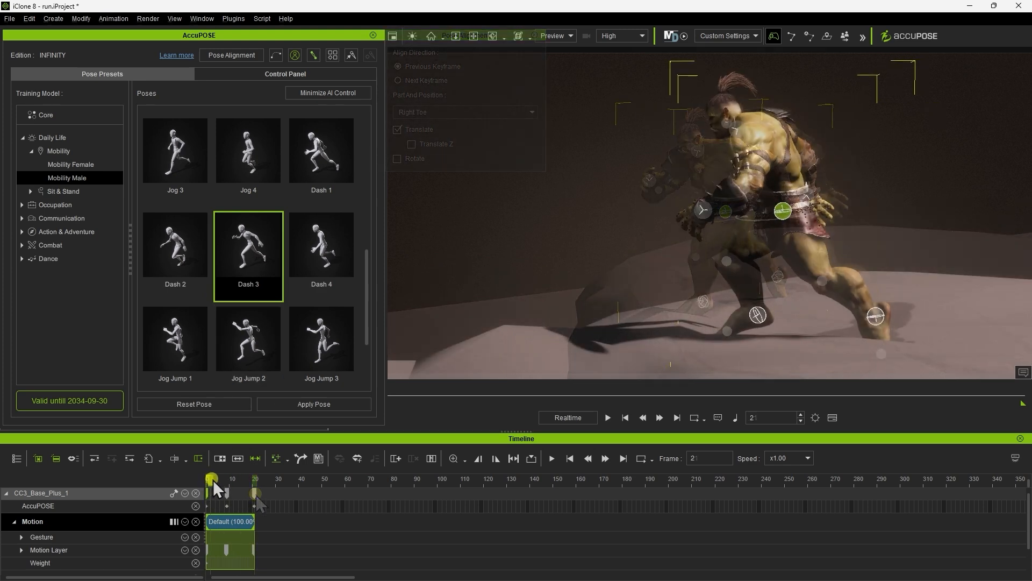
{"action": "left_click_drag", "start_coordinate": [213, 480], "coordinate": [228, 478]}
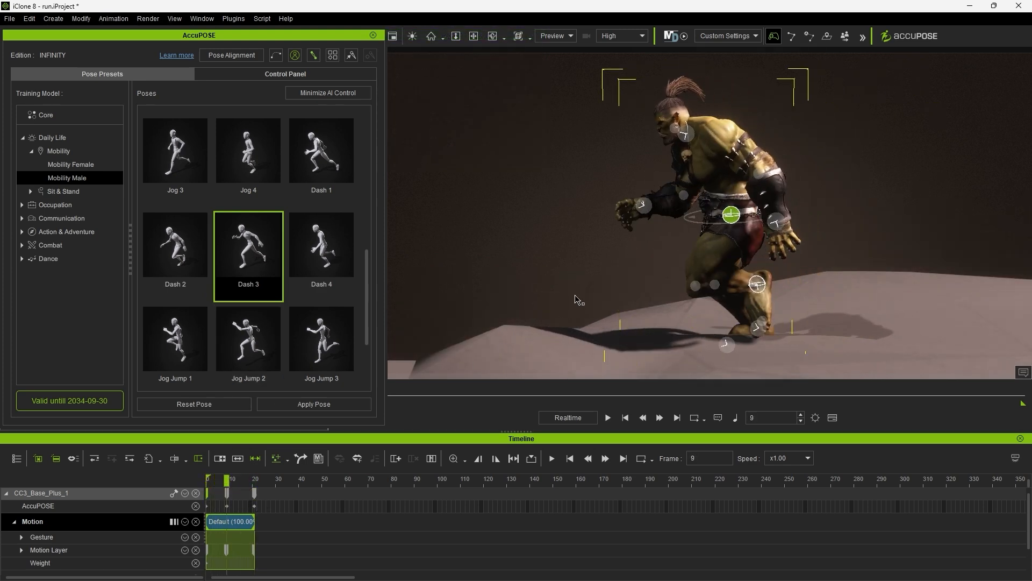
Step: Move the orc's whole body slightly forward at frame 9 and play back the motion
{"action": "left_click", "coordinate": [691, 218]}
{"action": "left_click", "coordinate": [295, 56]}
{"action": "left_click", "coordinate": [294, 57]}
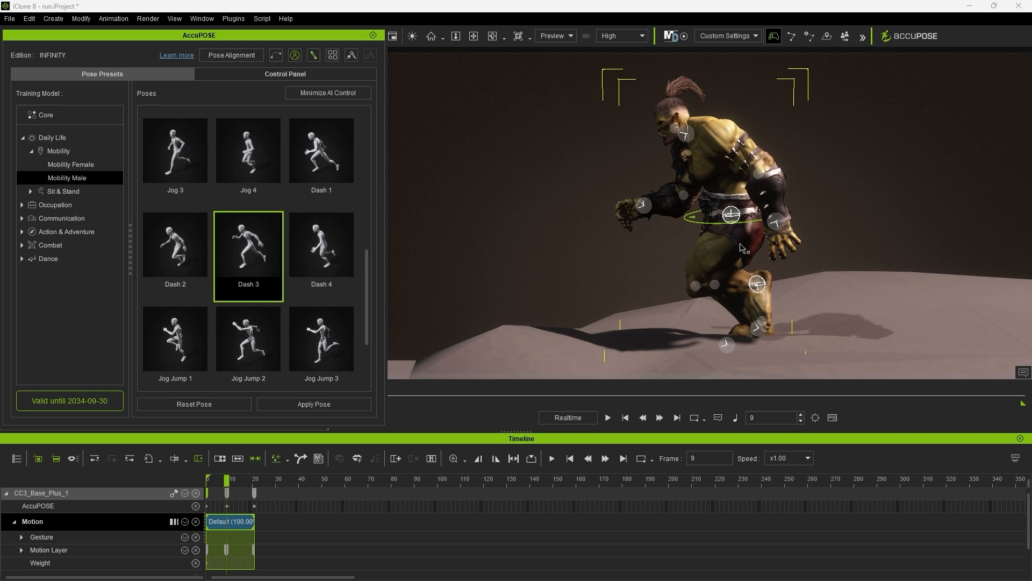
{"action": "key", "text": "w"}
{"action": "left_click_drag", "start_coordinate": [805, 219], "coordinate": [786, 217]}
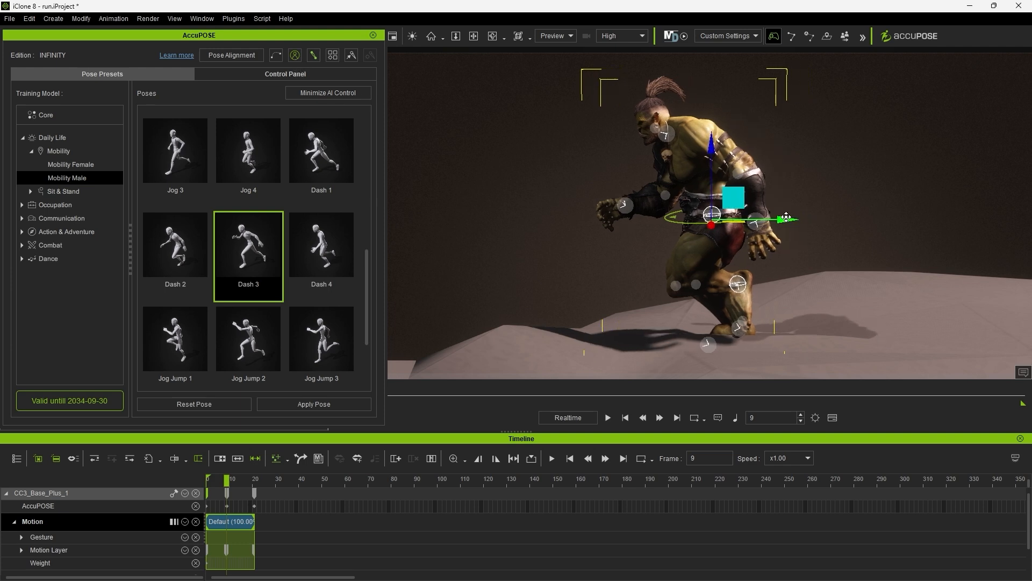
{"action": "left_click", "coordinate": [252, 493]}
{"action": "key", "text": "space"}
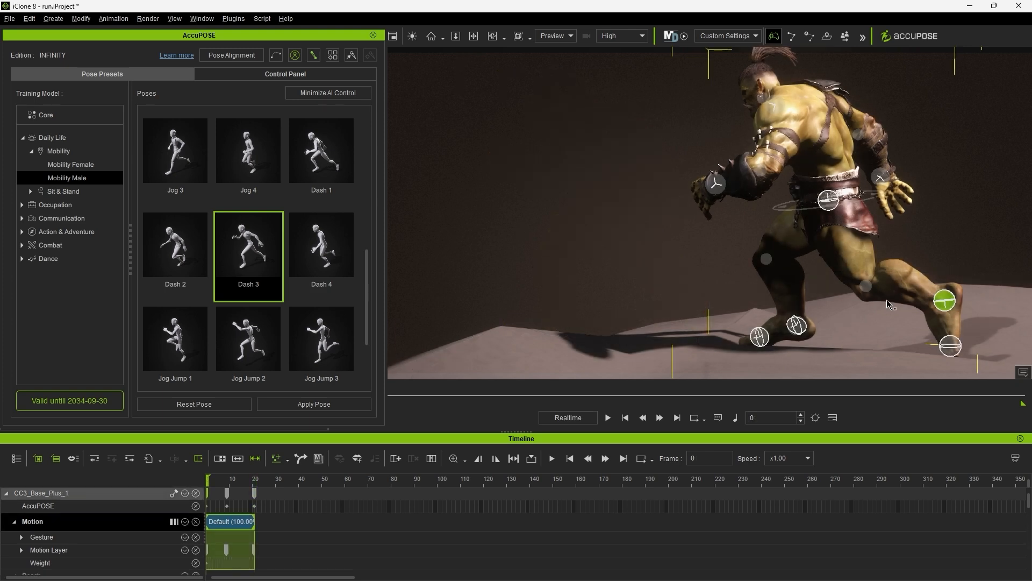
Step: Check the orc's foot controls at frame 0 and move the supporting foot slightly forward at frame 9
{"action": "left_click", "coordinate": [942, 299]}
{"action": "left_click", "coordinate": [951, 346]}
{"action": "left_click", "coordinate": [796, 325]}
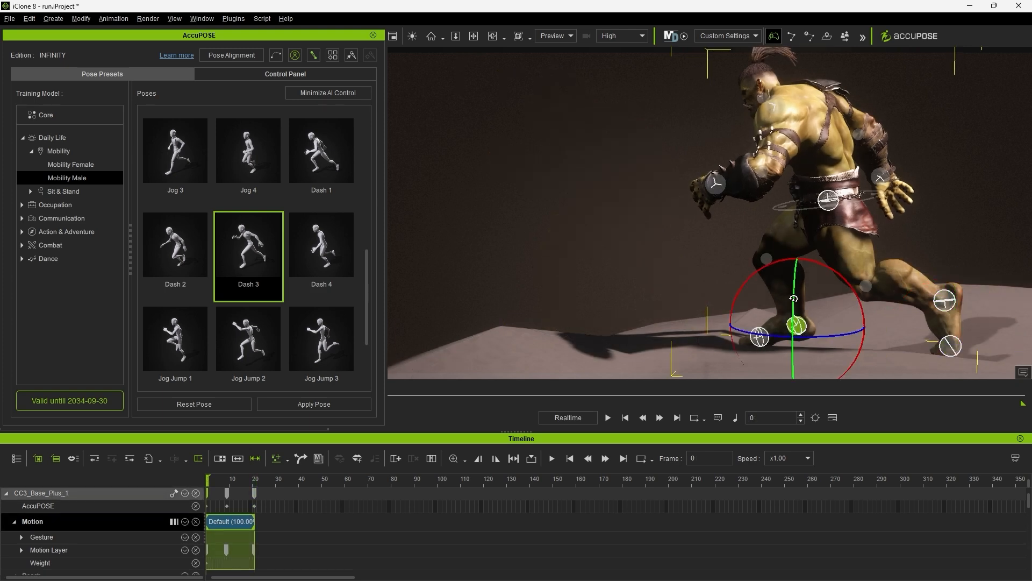
{"action": "left_click_drag", "start_coordinate": [211, 480], "coordinate": [228, 476]}
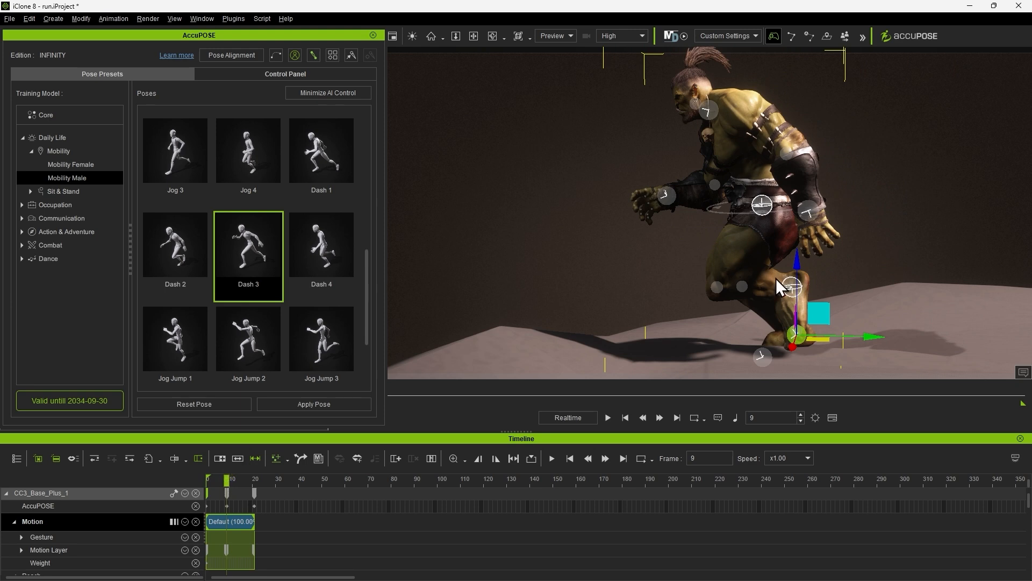
{"action": "left_click_drag", "start_coordinate": [796, 261], "coordinate": [765, 264]}
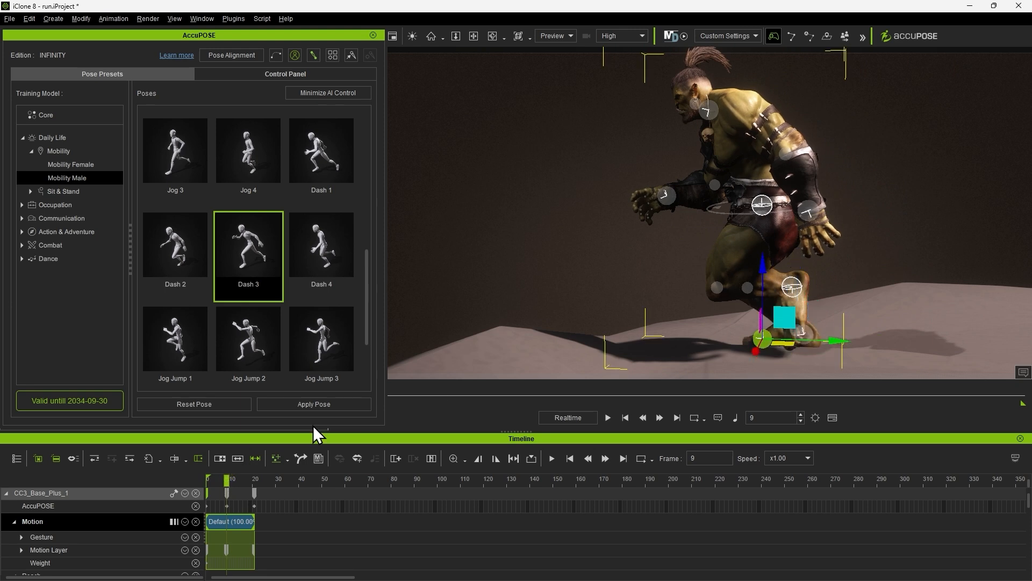
Step: Reposition the orc's foot at frame 21 to refine the Dash 3 pose, and clear the control selection
{"action": "left_click_drag", "start_coordinate": [214, 480], "coordinate": [254, 474]}
{"action": "left_click", "coordinate": [797, 315]}
{"action": "left_click_drag", "start_coordinate": [797, 240], "coordinate": [831, 231]}
{"action": "key", "text": "e"}
{"action": "key", "text": "w"}
{"action": "left_click_drag", "start_coordinate": [798, 222], "coordinate": [799, 220]}
{"action": "left_click", "coordinate": [637, 329]}
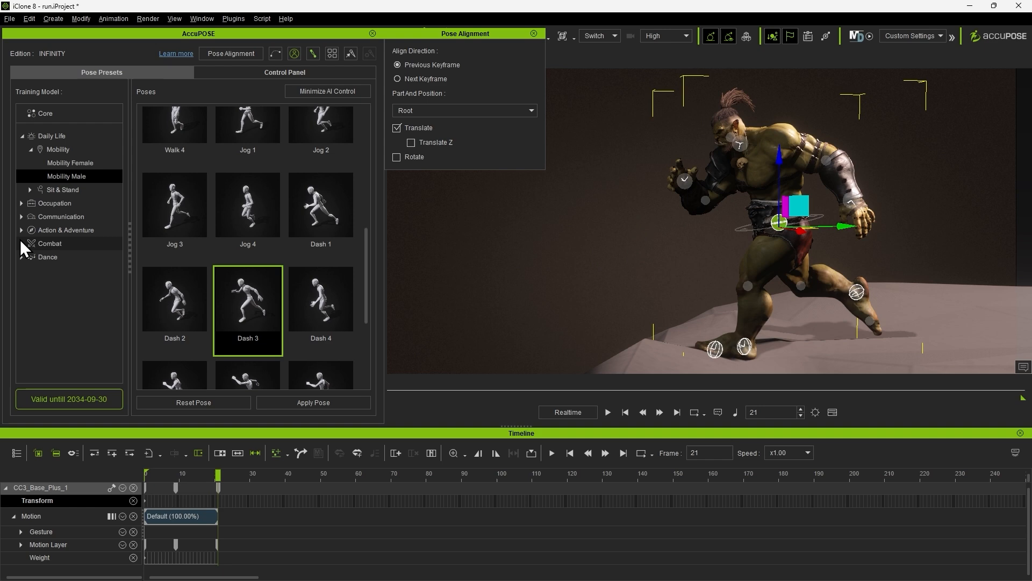
Step: Browse the Raging Orc poses within the Combat Cold Weapon training models
{"action": "left_click", "coordinate": [21, 243]}
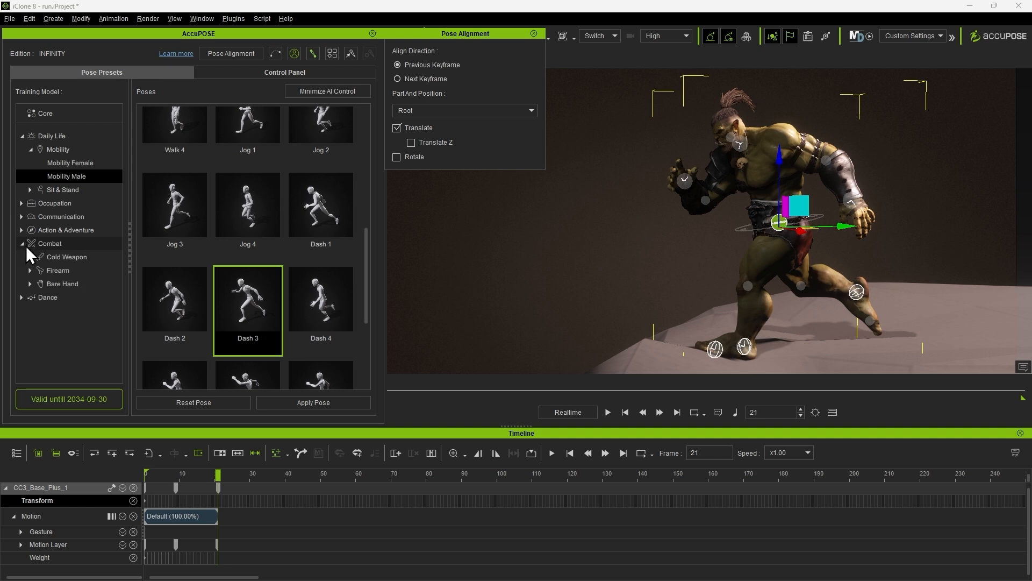
{"action": "left_click", "coordinate": [31, 256]}
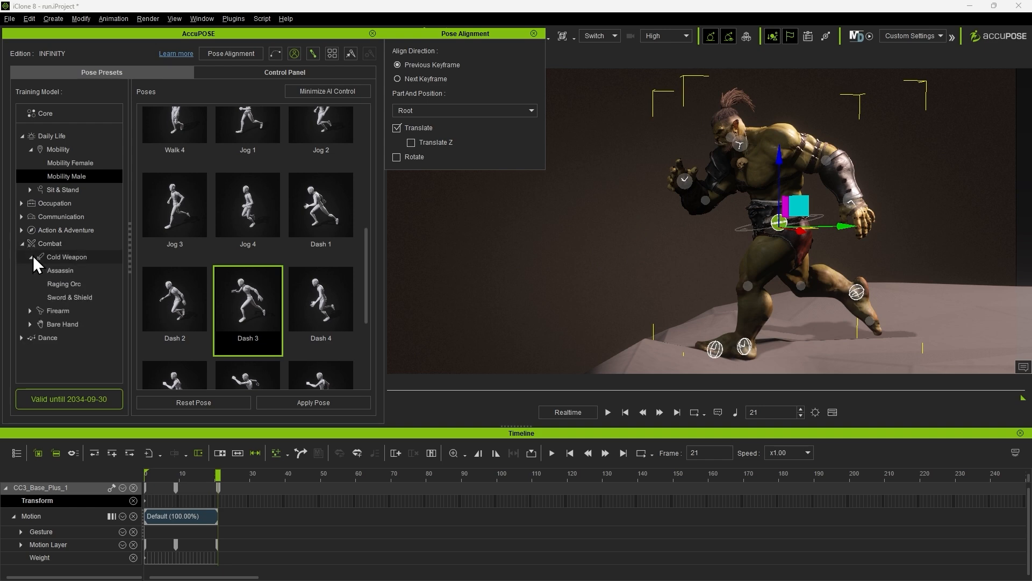
{"action": "left_click", "coordinate": [89, 283]}
{"action": "left_click_drag", "start_coordinate": [364, 130], "coordinate": [371, 291]}
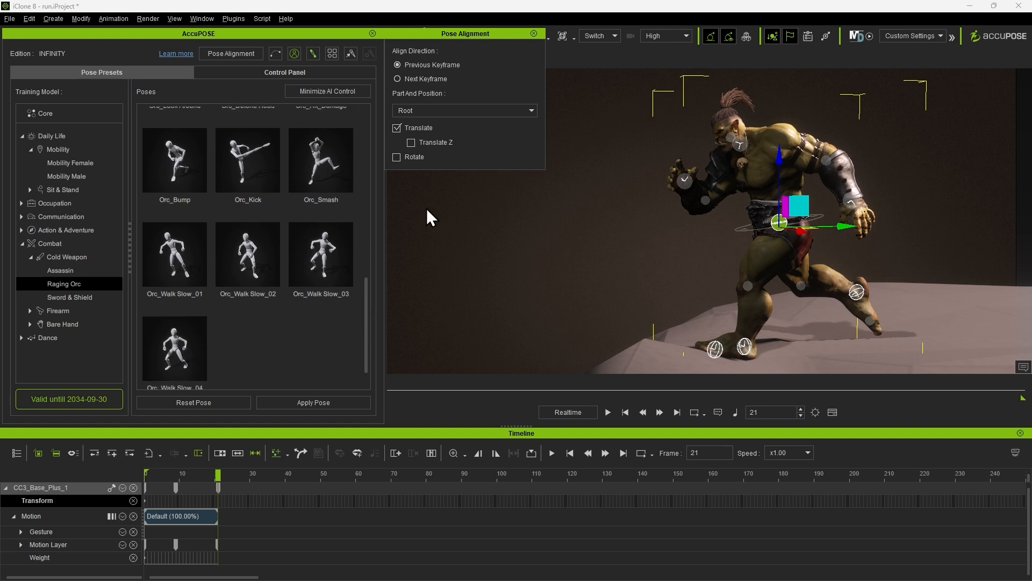
Step: Set pose alignment to the Left Toe and apply the Orc_Walk Slow_02 pose at frame 29
{"action": "left_click", "coordinate": [480, 109]}
{"action": "left_click", "coordinate": [457, 179]}
{"action": "left_click", "coordinate": [248, 476]}
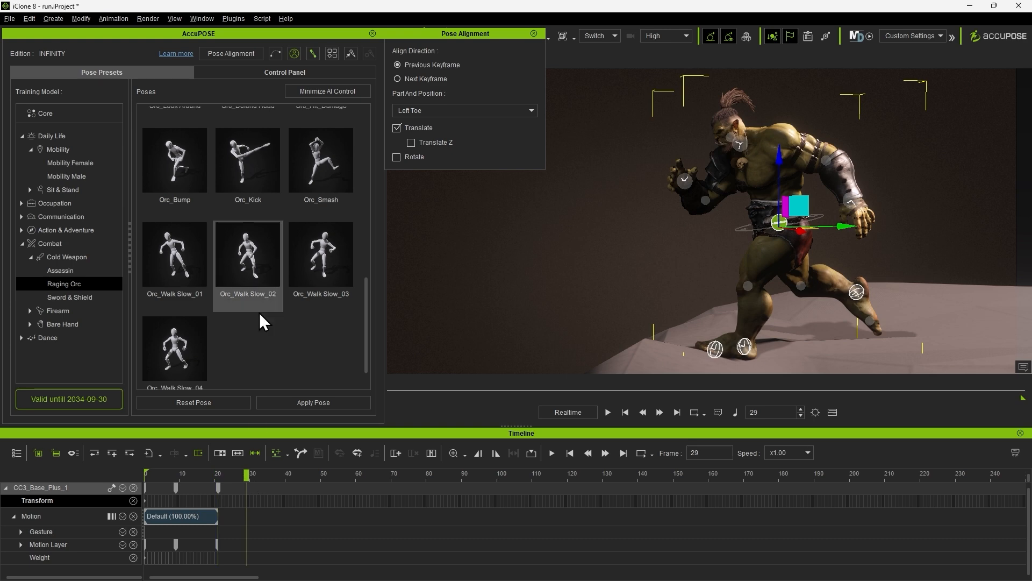
{"action": "double_click", "coordinate": [256, 259]}
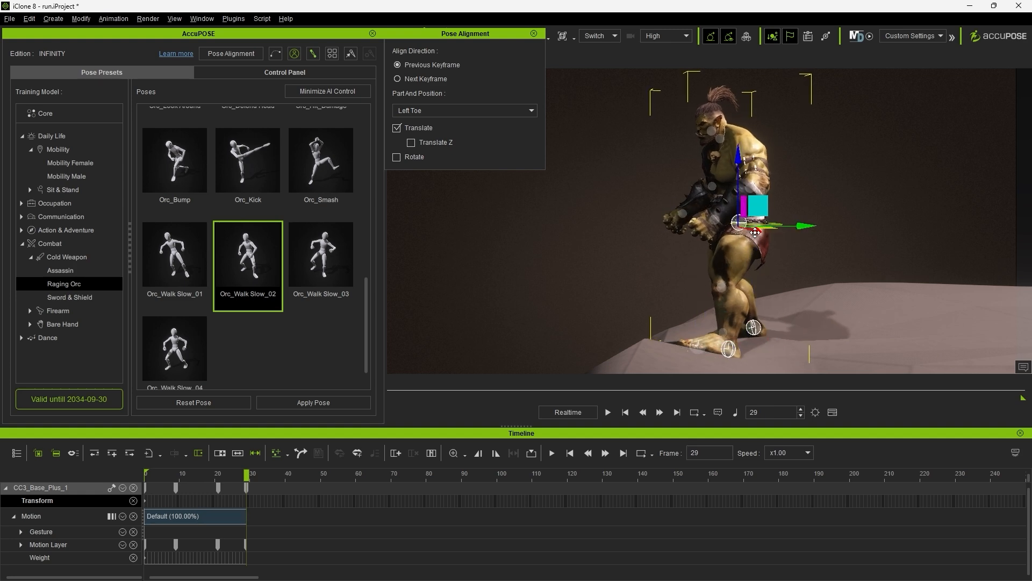
Step: Shape a forward-leaning crouch at frame 29 by rotating the body and shifting two limb controls together
{"action": "key", "text": "e"}
{"action": "left_click_drag", "start_coordinate": [794, 262], "coordinate": [772, 215]}
{"action": "left_click", "coordinate": [709, 287]}
{"action": "left_click", "coordinate": [686, 301], "text": "ctrl"}
{"action": "key", "text": "w"}
{"action": "left_click_drag", "start_coordinate": [766, 293], "coordinate": [731, 293]}
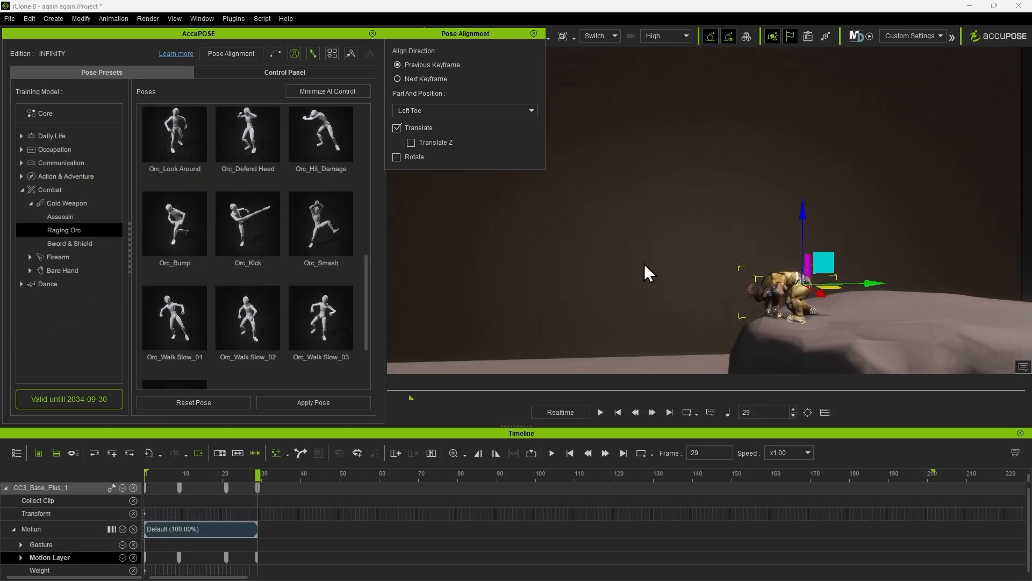
Step: Set pose alignment to the Hip and apply the Orc_Smash pose at frame 38
{"action": "left_click", "coordinate": [489, 111]}
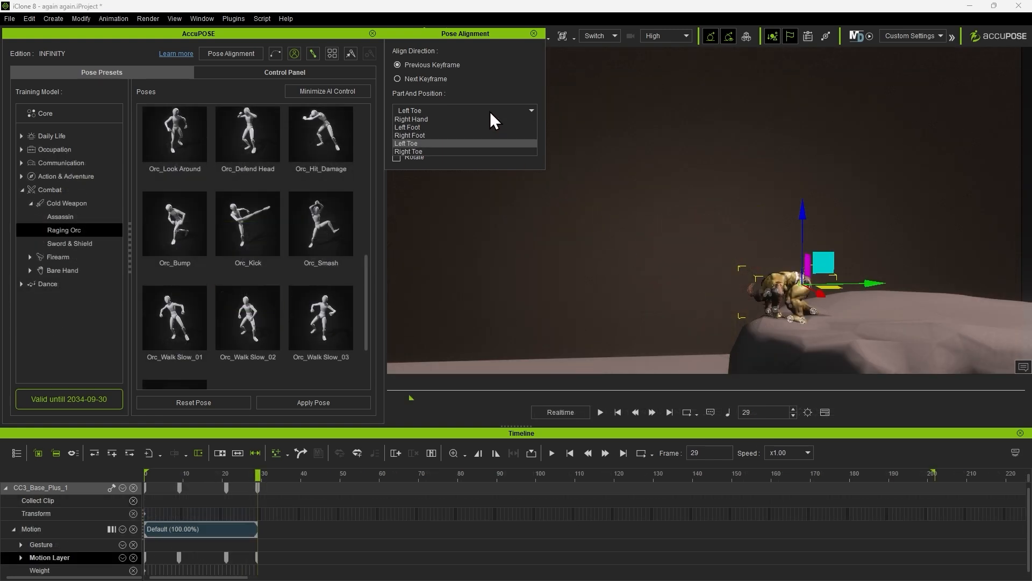
{"action": "left_click", "coordinate": [488, 126]}
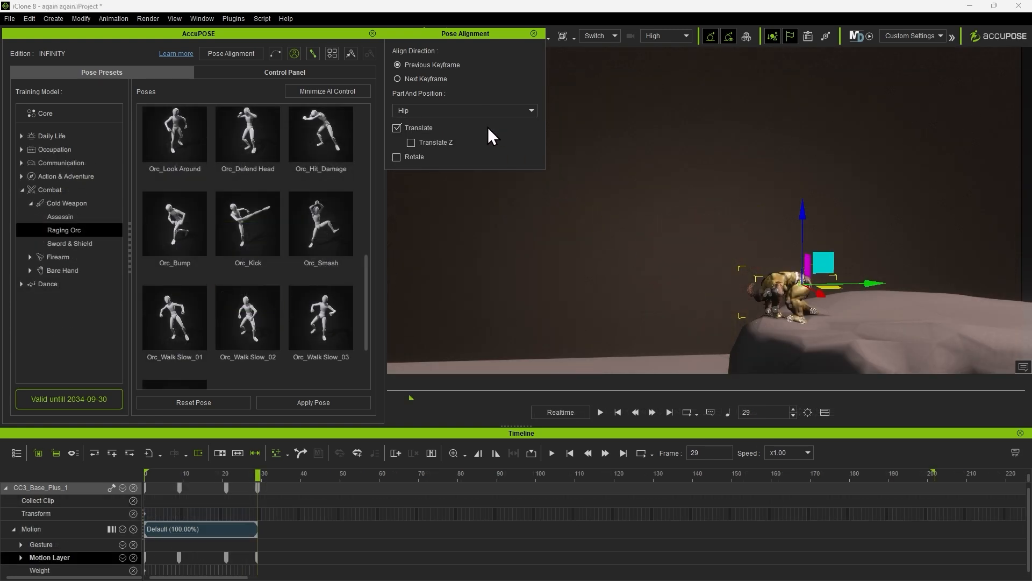
{"action": "left_click", "coordinate": [293, 474]}
{"action": "left_click", "coordinate": [324, 237]}
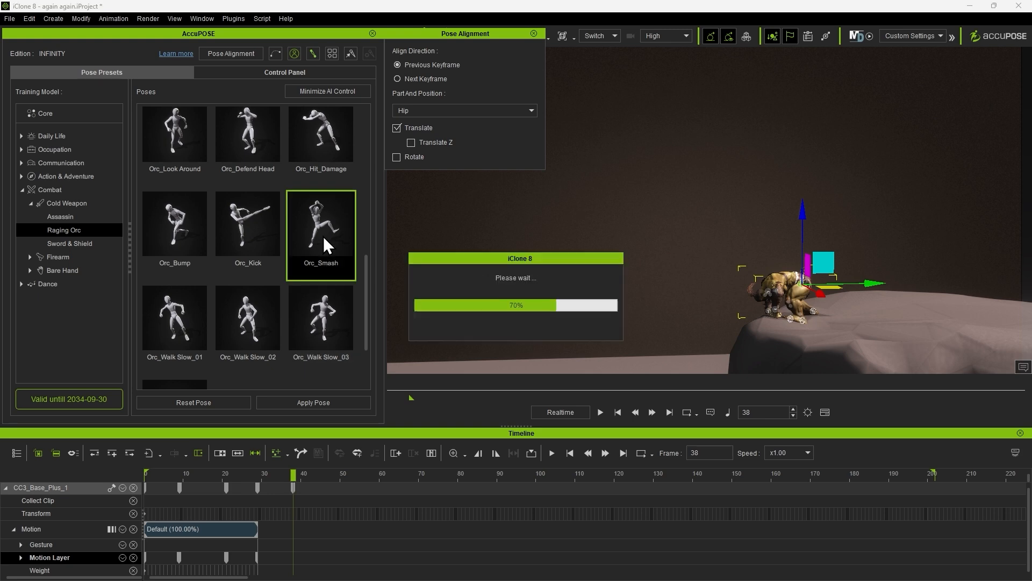
Step: Raise the orc high into the air at frame 38, move it forward off the rock and tilt its body
{"action": "left_click_drag", "start_coordinate": [800, 192], "coordinate": [792, 76]}
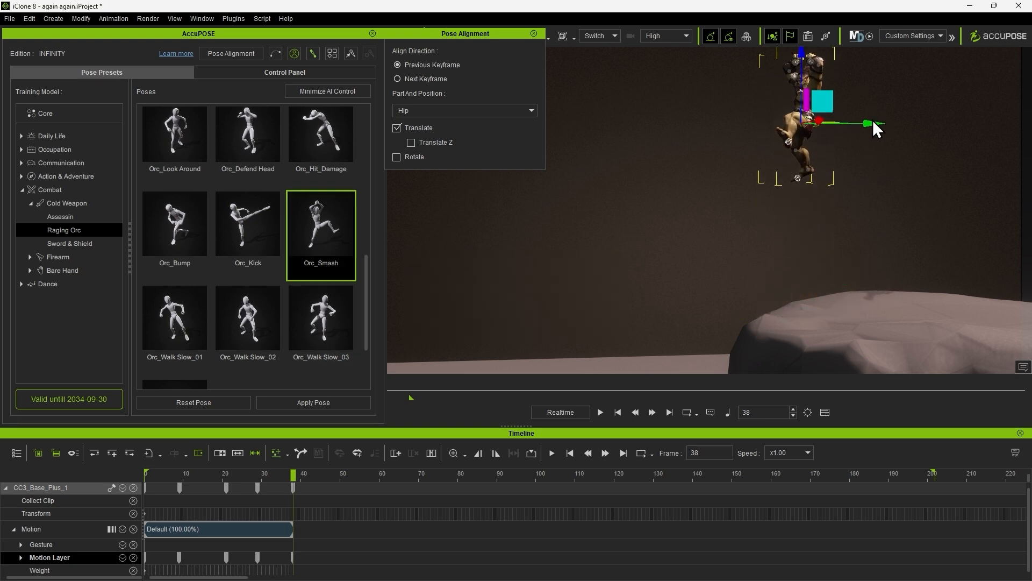
{"action": "left_click_drag", "start_coordinate": [876, 124], "coordinate": [705, 122]}
{"action": "key", "text": "e"}
{"action": "left_click_drag", "start_coordinate": [666, 63], "coordinate": [685, 82]}
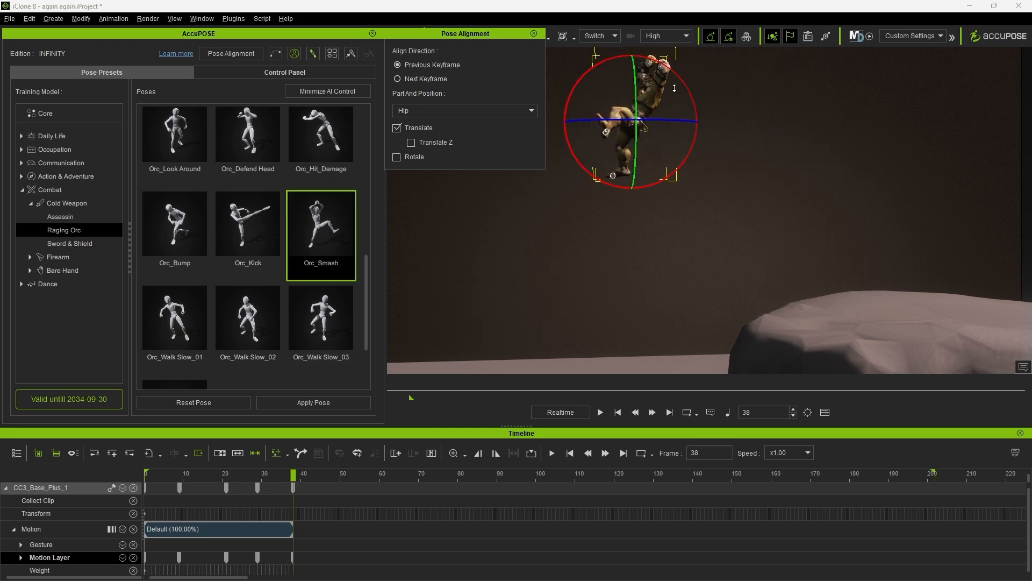
Step: Activate the hip control and reposition the orc's left foot at frame 38 by moving it down and back beneath the body
{"action": "right_click_drag", "start_coordinate": [683, 83], "coordinate": [655, 111], "text": "alt"}
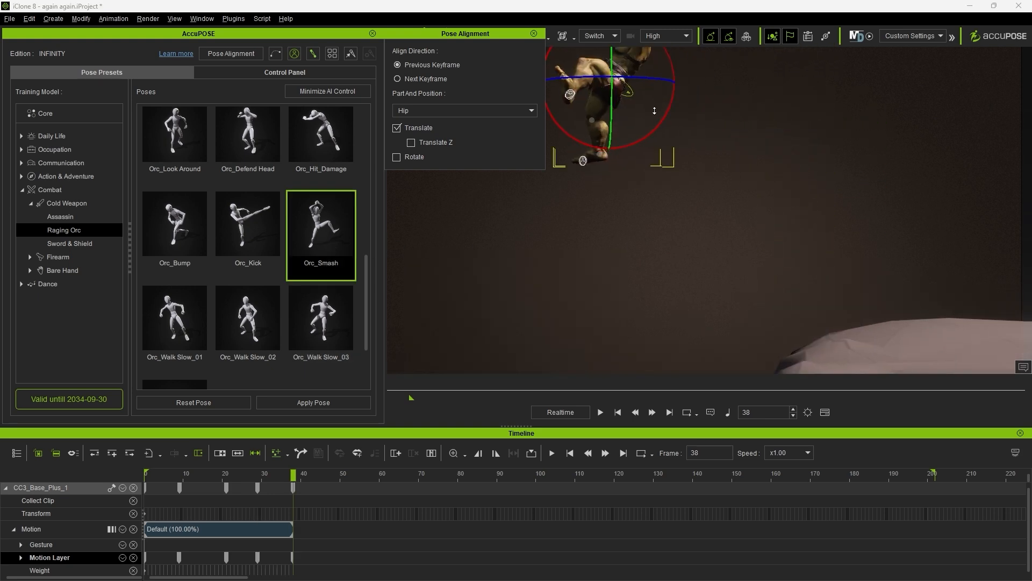
{"action": "middle_click_drag", "start_coordinate": [654, 111], "coordinate": [702, 224]}
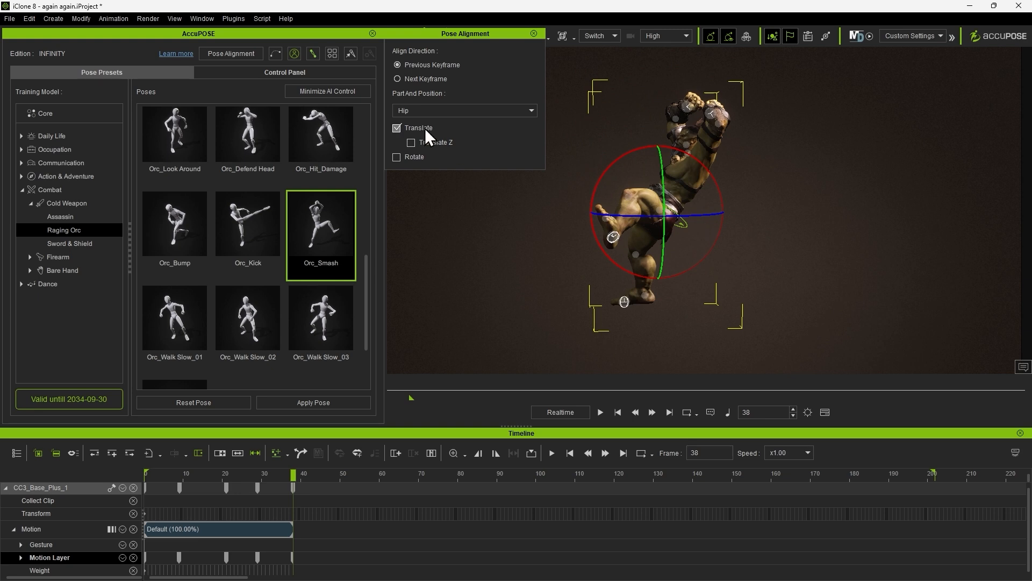
{"action": "left_click", "coordinate": [316, 76]}
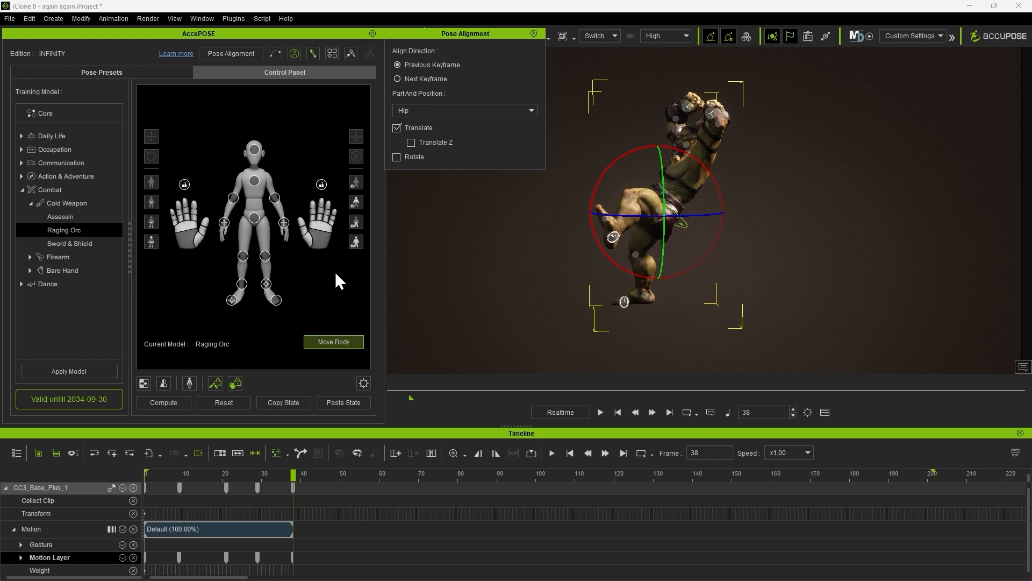
{"action": "left_click", "coordinate": [260, 220]}
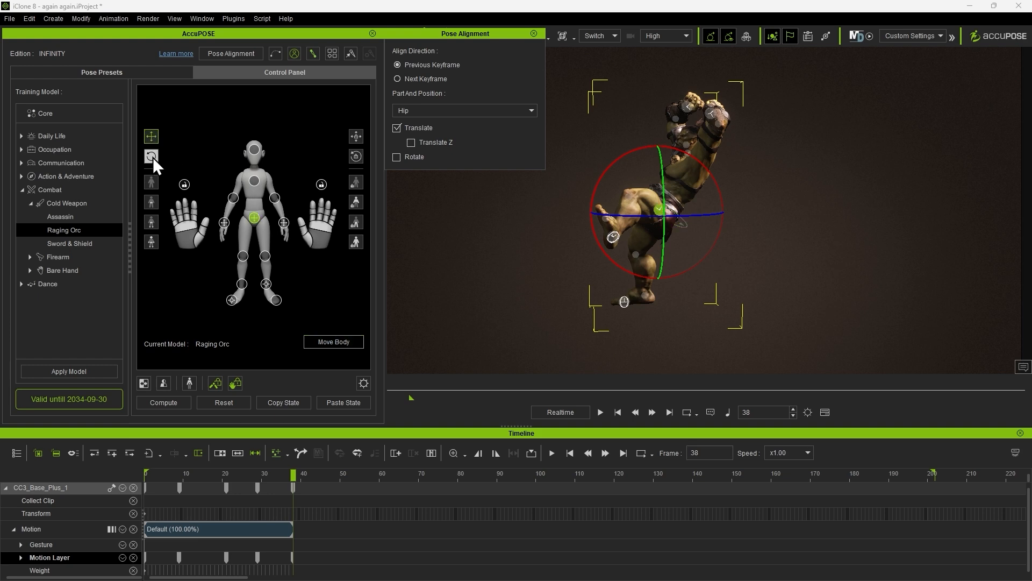
{"action": "left_click", "coordinate": [268, 285]}
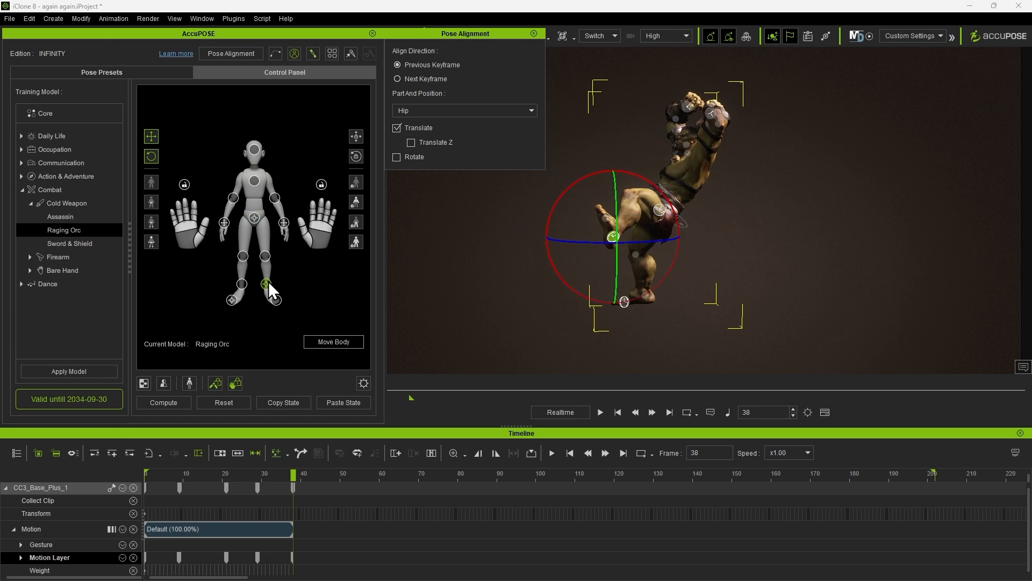
{"action": "left_click_drag", "start_coordinate": [611, 161], "coordinate": [612, 197]}
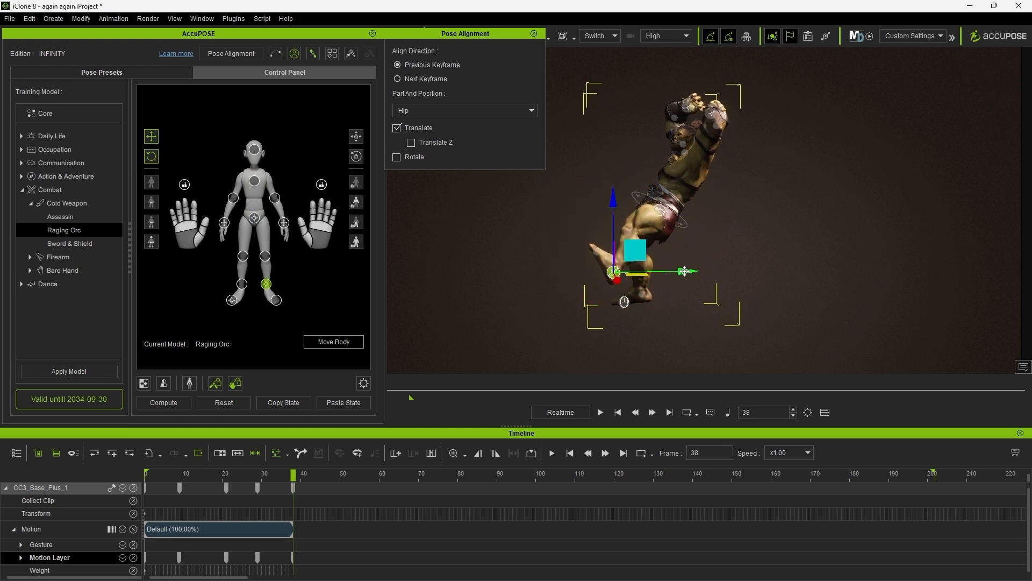
{"action": "left_click_drag", "start_coordinate": [686, 271], "coordinate": [720, 272]}
{"action": "left_click_drag", "start_coordinate": [647, 198], "coordinate": [647, 205]}
{"action": "left_click_drag", "start_coordinate": [716, 280], "coordinate": [734, 280]}
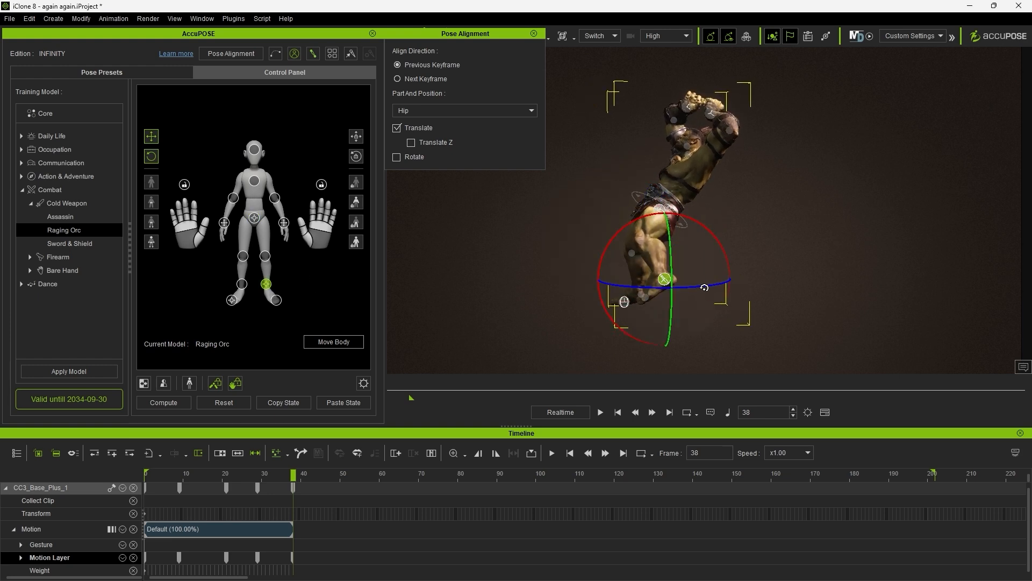
Step: Undo the trial hip rotation, enable the full-figure option and tilt the torso again by rotating the hip
{"action": "left_click", "coordinate": [255, 218]}
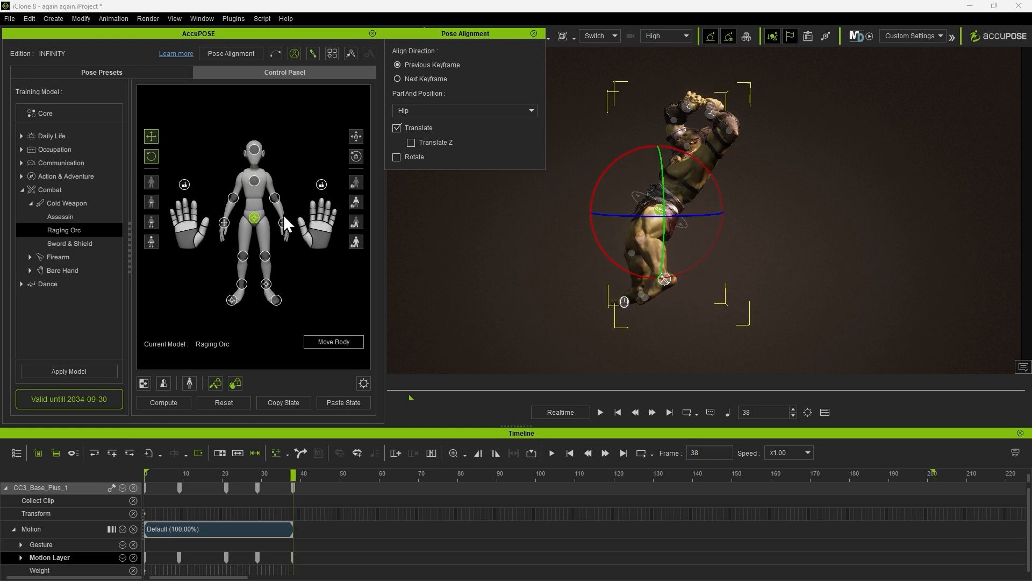
{"action": "left_click_drag", "start_coordinate": [706, 163], "coordinate": [712, 169]}
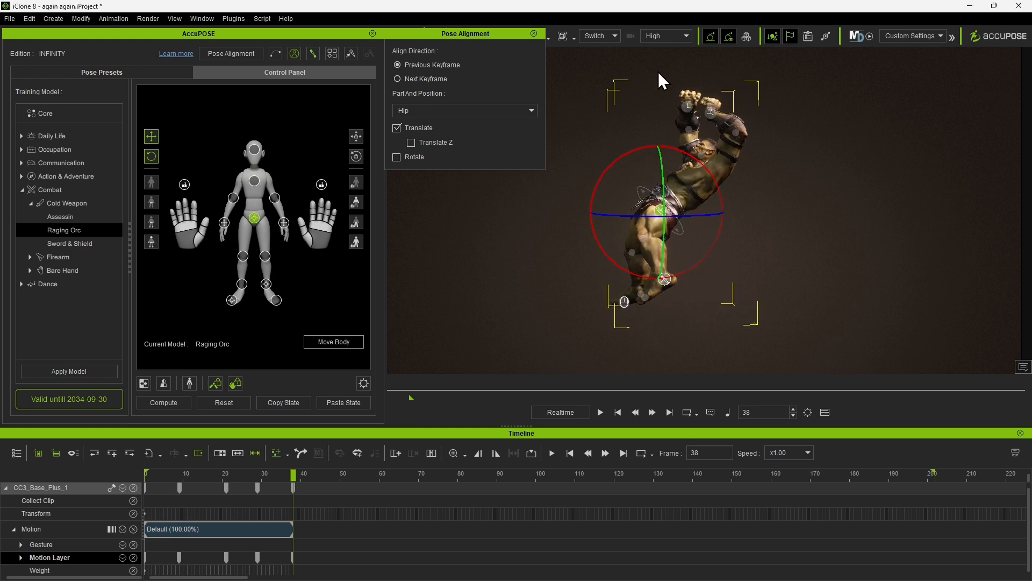
{"action": "key", "text": "ctrl+z"}
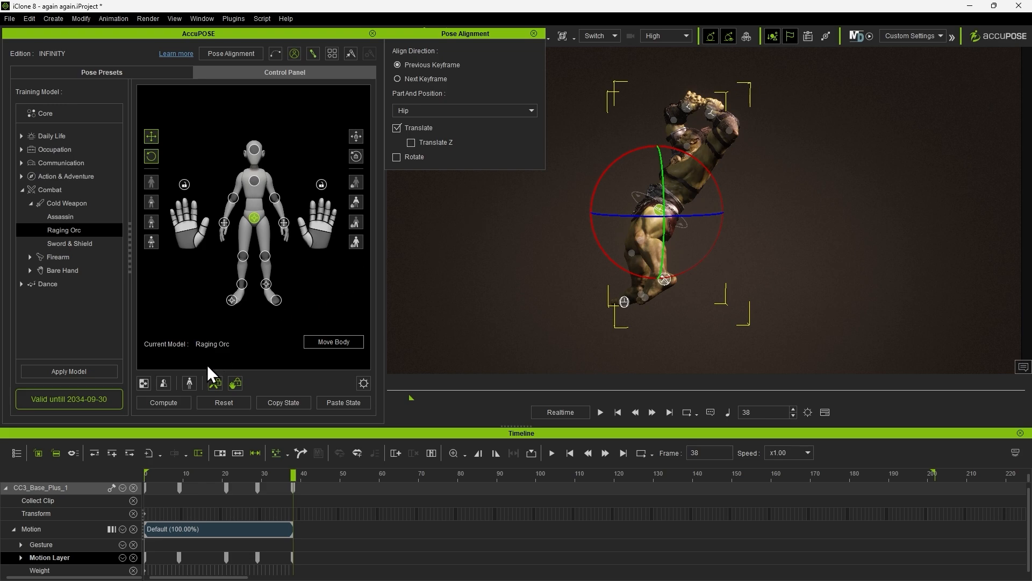
{"action": "left_click", "coordinate": [190, 383]}
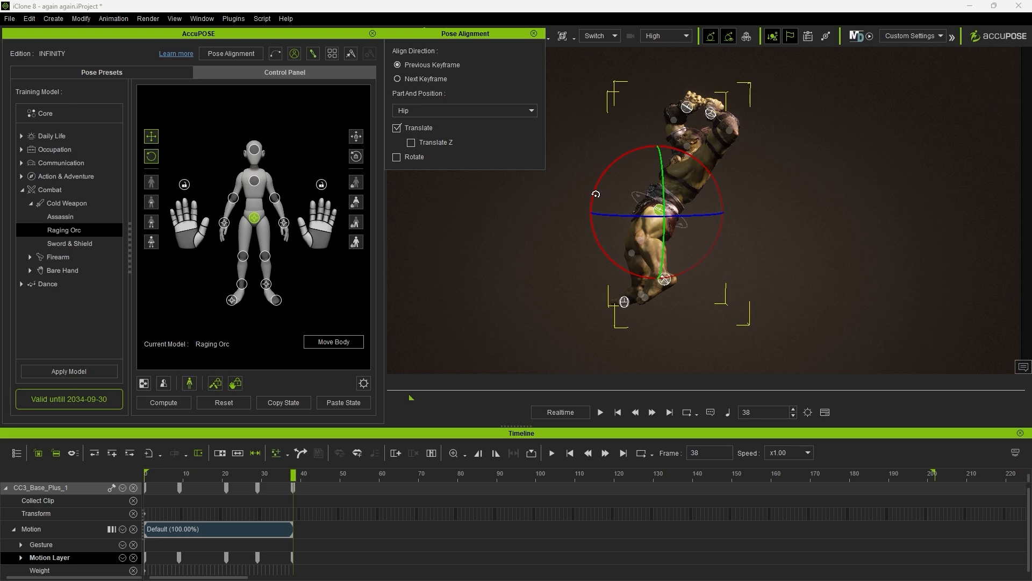
{"action": "left_click_drag", "start_coordinate": [687, 155], "coordinate": [695, 161]}
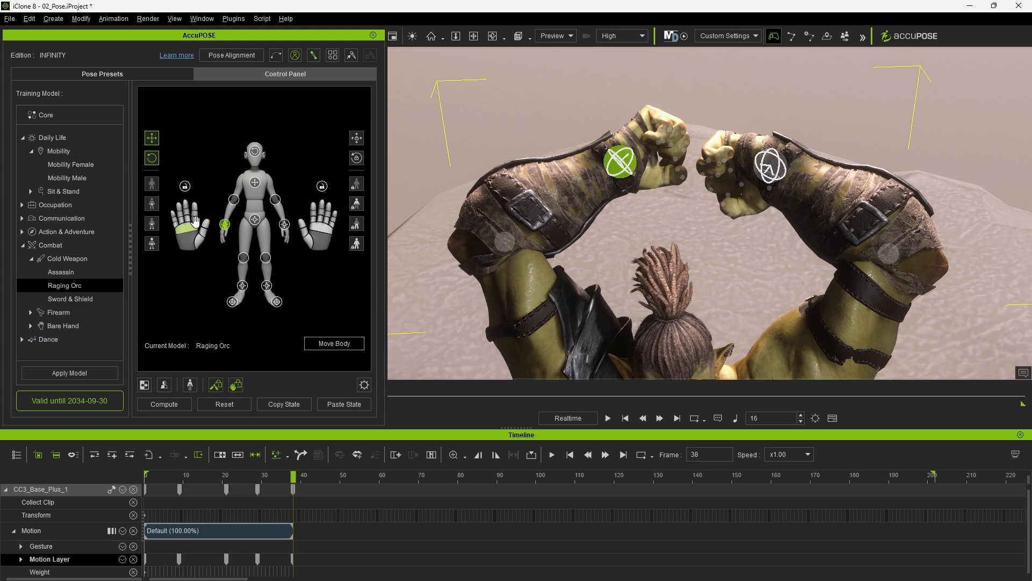
Step: Open the fingers of the orc's right hand and move that hand outward, away from the left hand
{"action": "left_click_drag", "start_coordinate": [194, 223], "coordinate": [181, 105]}
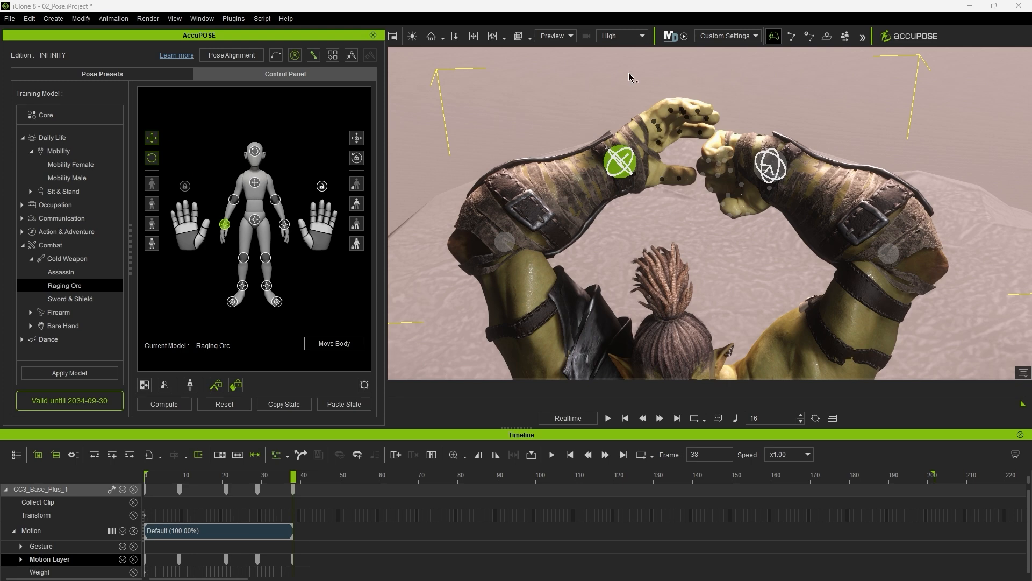
{"action": "left_click", "coordinate": [623, 161]}
{"action": "left_click_drag", "start_coordinate": [698, 161], "coordinate": [657, 161]}
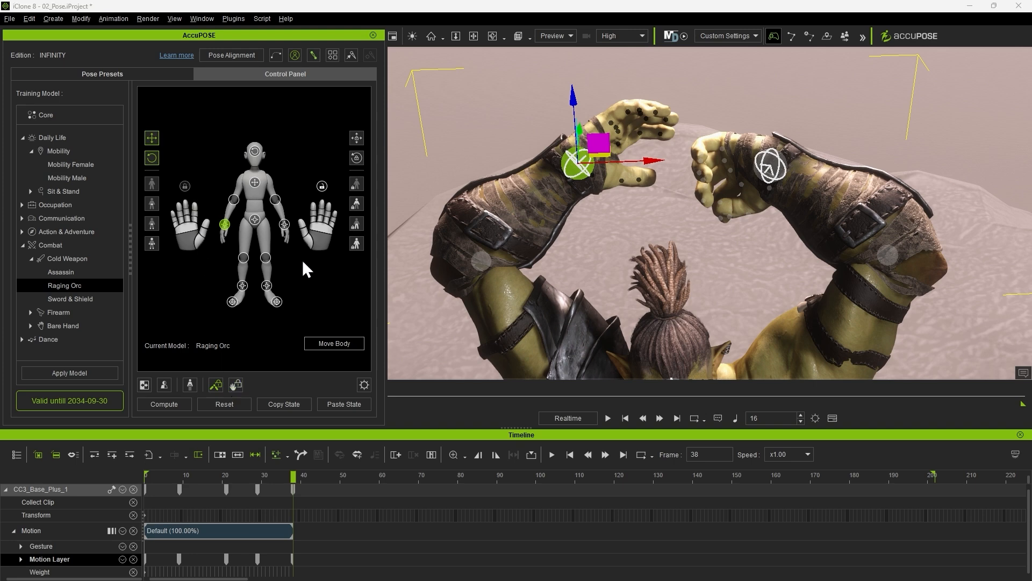
Step: Move the orc's left hand slightly inward and open its fingers with the finger lock enabled
{"action": "left_click_drag", "start_coordinate": [322, 217], "coordinate": [342, 126]}
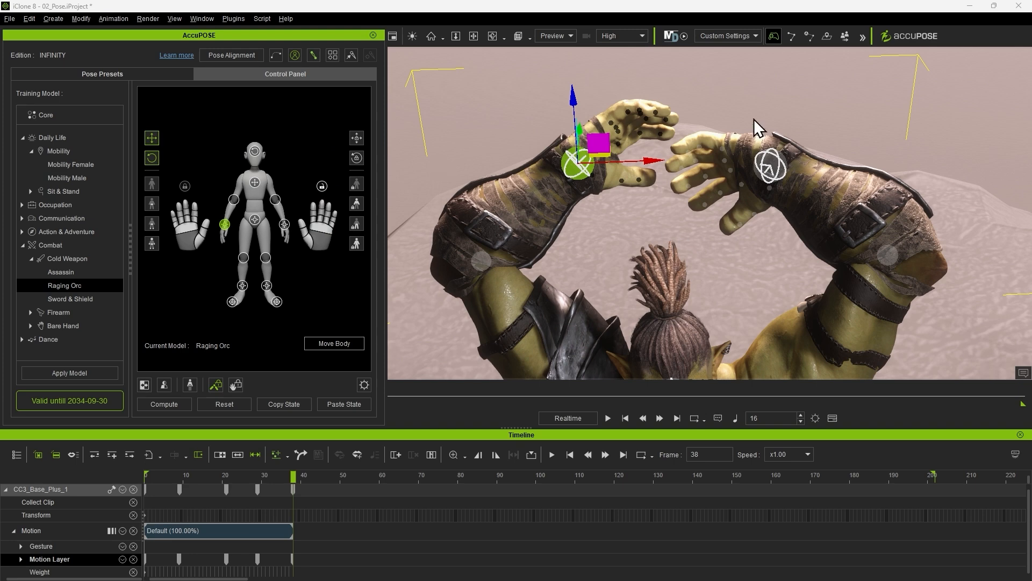
{"action": "left_click", "coordinate": [769, 166]}
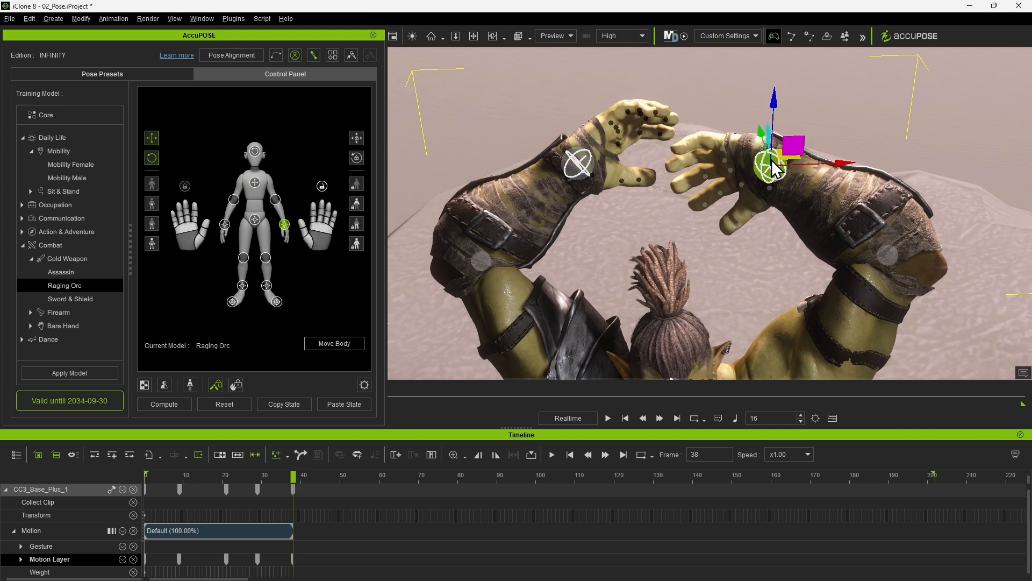
{"action": "mouse_move", "coordinate": [848, 163]}
{"action": "left_mouse_down"}
{"action": "mouse_move", "coordinate": [860, 164]}
{"action": "mouse_move", "coordinate": [833, 164]}
{"action": "left_mouse_up"}
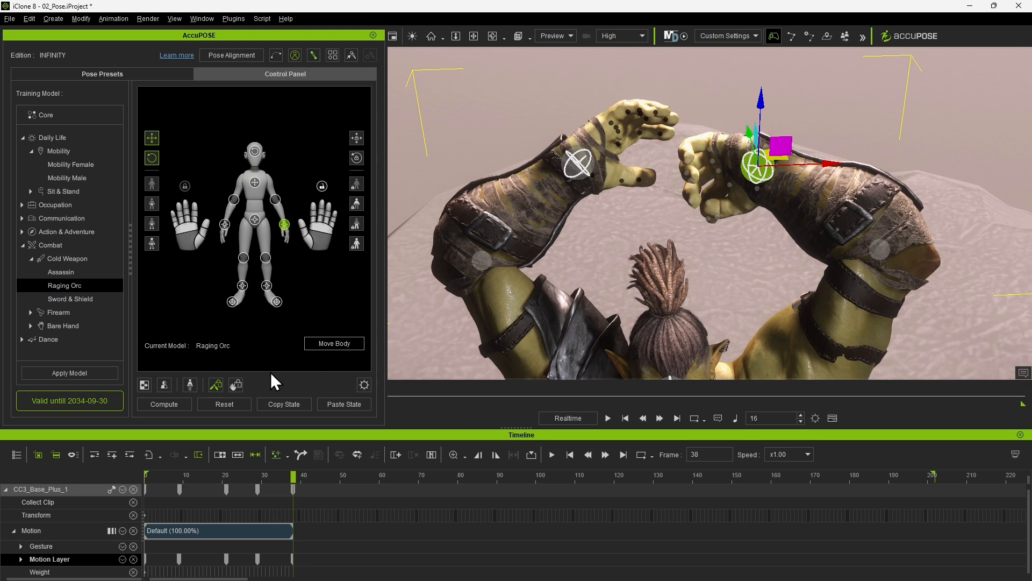
{"action": "left_click", "coordinate": [239, 379]}
{"action": "left_click_drag", "start_coordinate": [320, 225], "coordinate": [344, 115]}
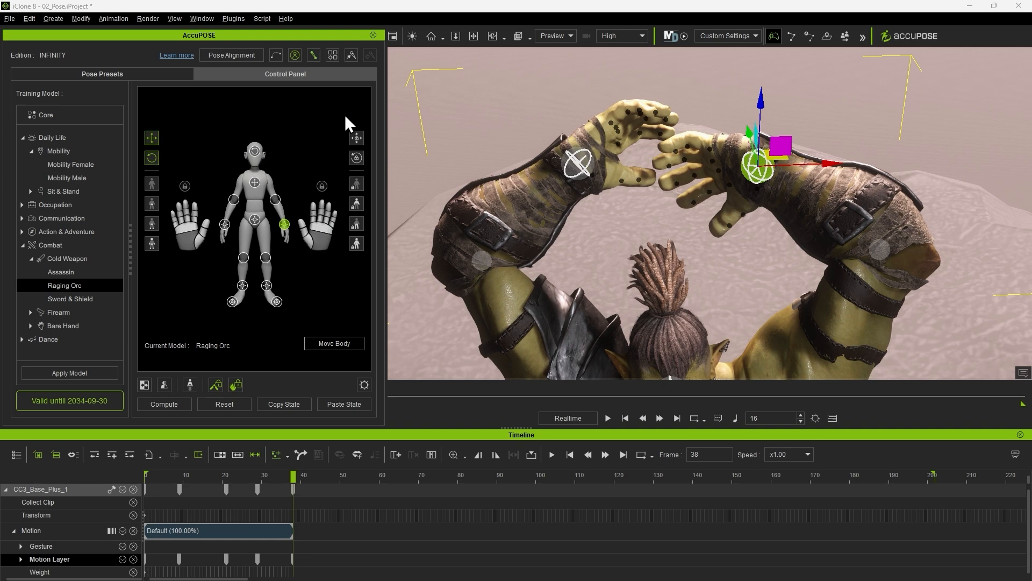
Step: Enable mirrored editing, spread both raised hands apart and rotate the wrists so the fingers point upward
{"action": "left_click", "coordinate": [144, 387]}
{"action": "mouse_move", "coordinate": [826, 164]}
{"action": "left_mouse_down"}
{"action": "mouse_move", "coordinate": [850, 160]}
{"action": "mouse_move", "coordinate": [837, 147]}
{"action": "left_mouse_up"}
{"action": "key", "text": "e"}
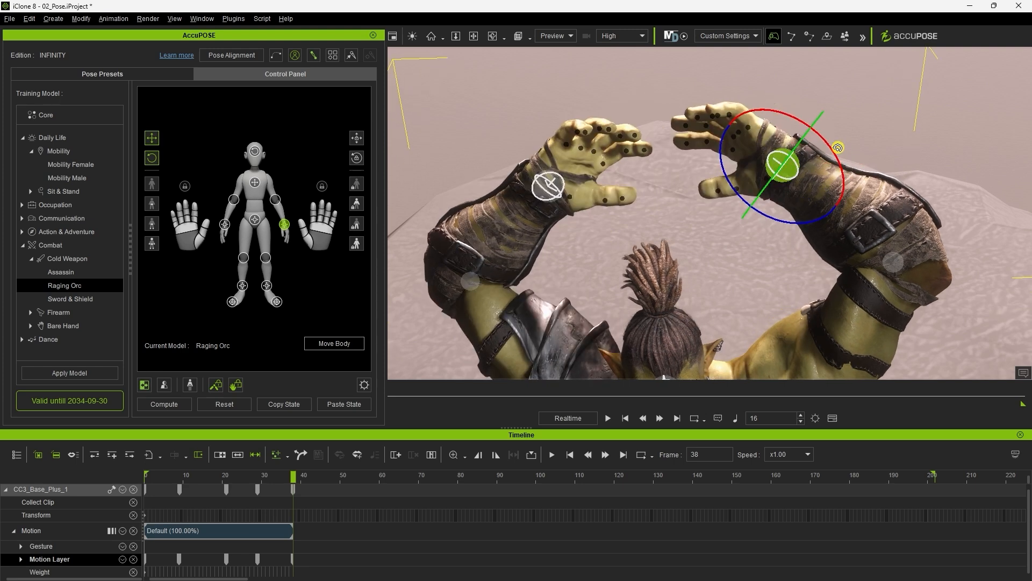
{"action": "left_click_drag", "start_coordinate": [813, 222], "coordinate": [798, 221]}
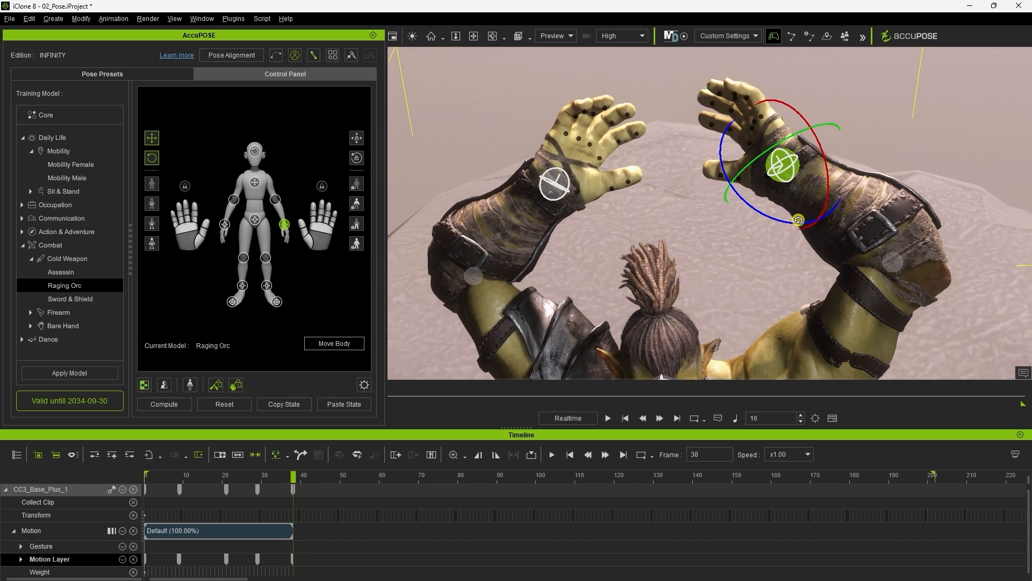
{"action": "right_click_drag", "start_coordinate": [845, 266], "coordinate": [748, 178]}
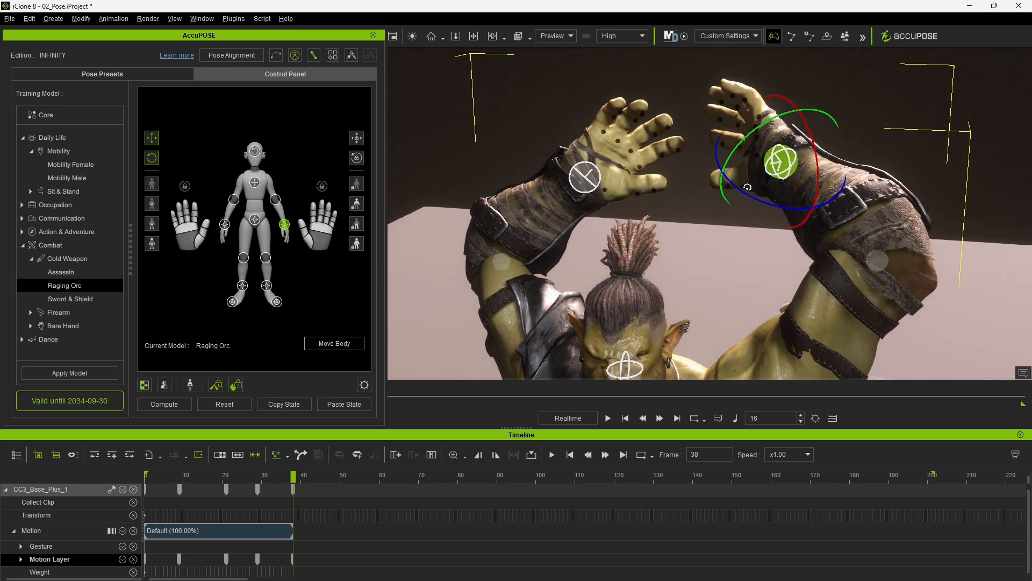
{"action": "scroll", "coordinate": [747, 177], "scroll_direction": "down", "scroll_amount": 4}
{"action": "middle_click_drag", "start_coordinate": [729, 201], "coordinate": [725, 170]}
{"action": "key", "text": "w"}
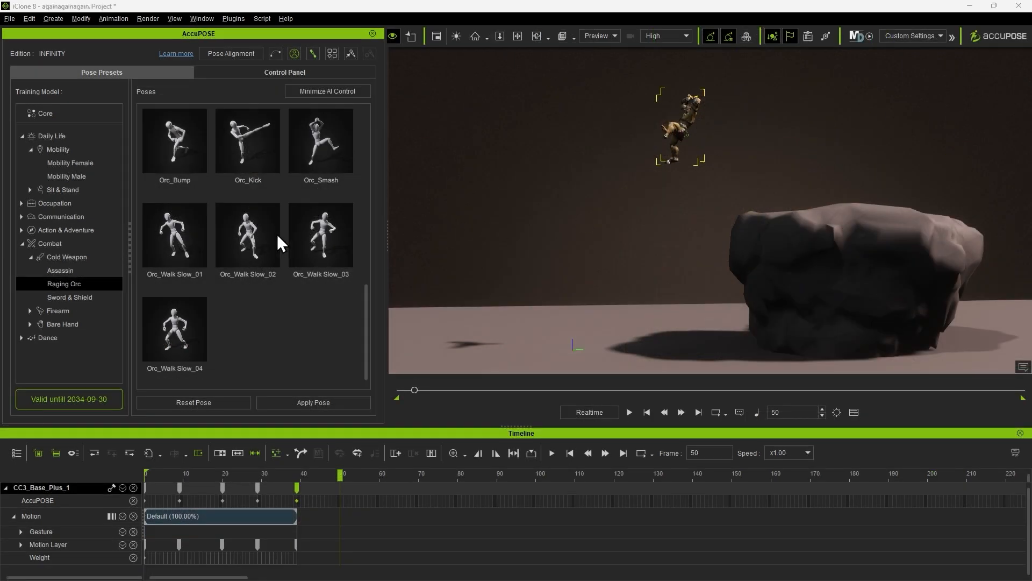
Step: Apply the Orc_Walk Slow_02 pose at frame 50, move the orc forward and lower it onto the ground
{"action": "double_click", "coordinate": [253, 234]}
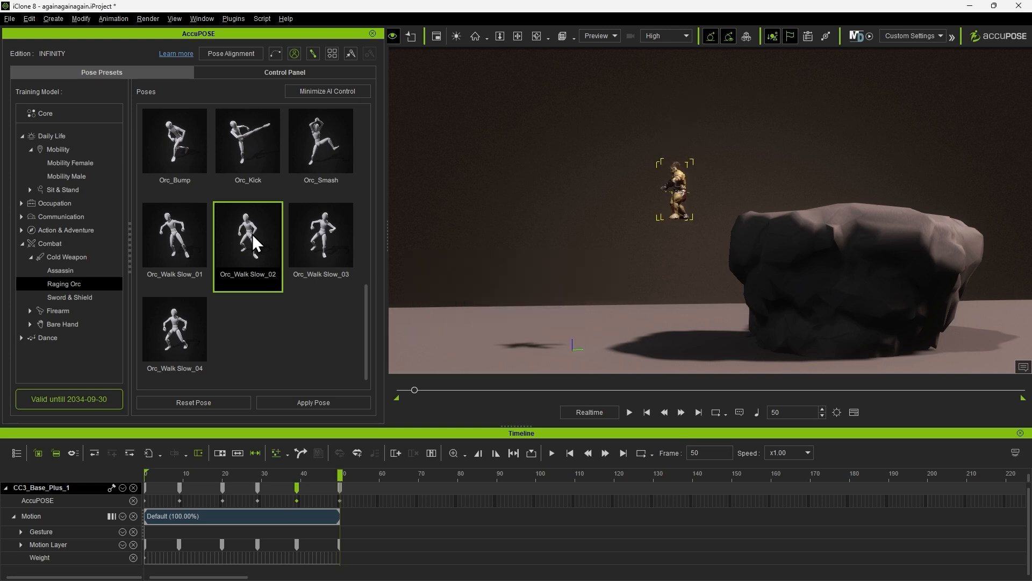
{"action": "key", "text": "w"}
{"action": "left_click_drag", "start_coordinate": [704, 192], "coordinate": [677, 192]}
{"action": "left_click_drag", "start_coordinate": [619, 127], "coordinate": [605, 336]}
{"action": "scroll", "coordinate": [600, 327], "scroll_direction": "up", "scroll_amount": 3}
{"action": "middle_click_drag", "start_coordinate": [600, 329], "coordinate": [731, 275]}
{"action": "scroll", "coordinate": [693, 290], "scroll_direction": "up", "scroll_amount": 4}
{"action": "scroll", "coordinate": [732, 280], "scroll_direction": "up", "scroll_amount": 2}
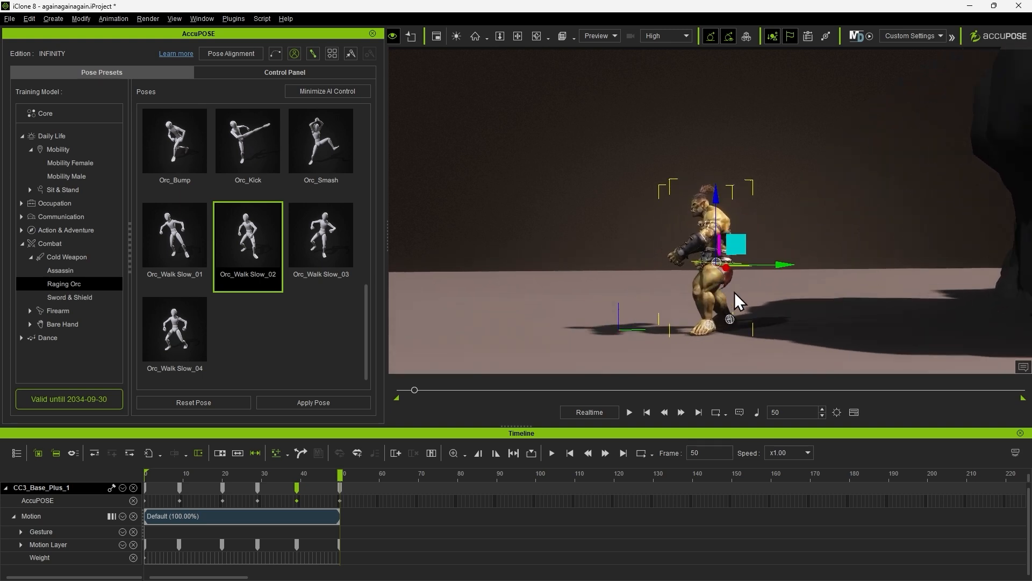
{"action": "right_click_drag", "start_coordinate": [734, 292], "coordinate": [722, 288]}
Step: Bend the orc into a low forward crouch at frame 50 by rotating the hip and shifting it forward
{"action": "left_click", "coordinate": [298, 73]}
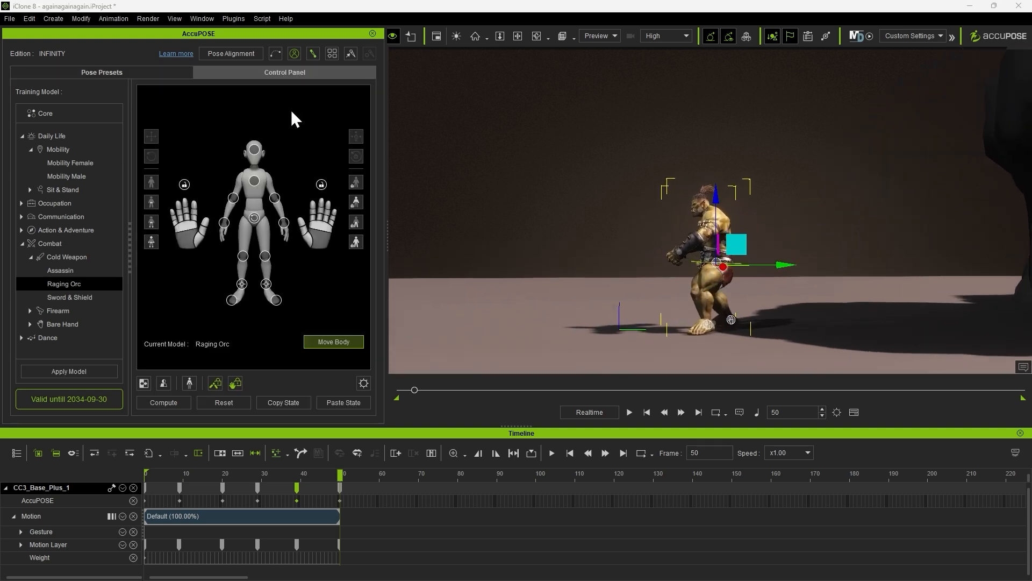
{"action": "key", "text": "e"}
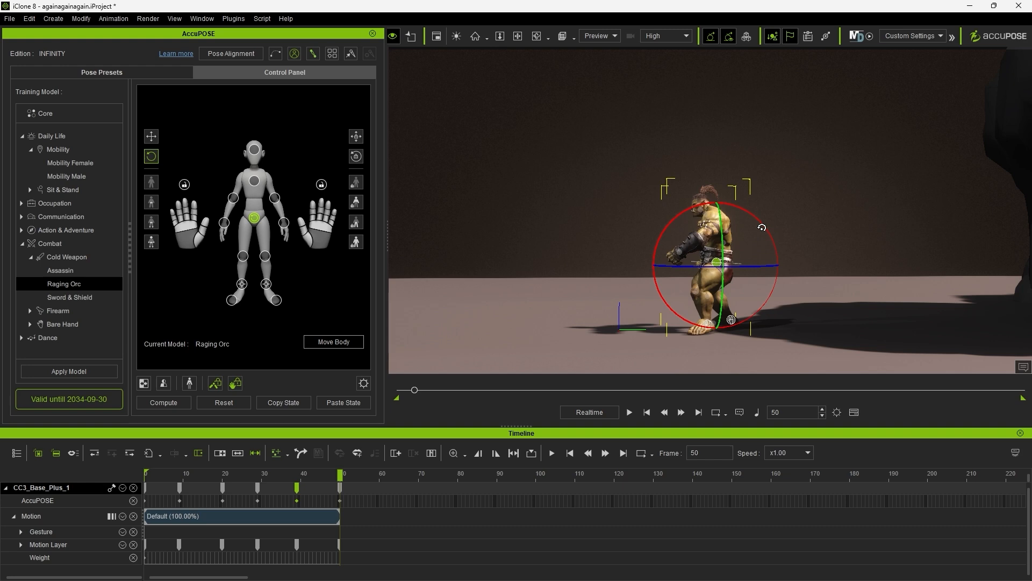
{"action": "left_click_drag", "start_coordinate": [762, 227], "coordinate": [710, 215]}
{"action": "key", "text": "w"}
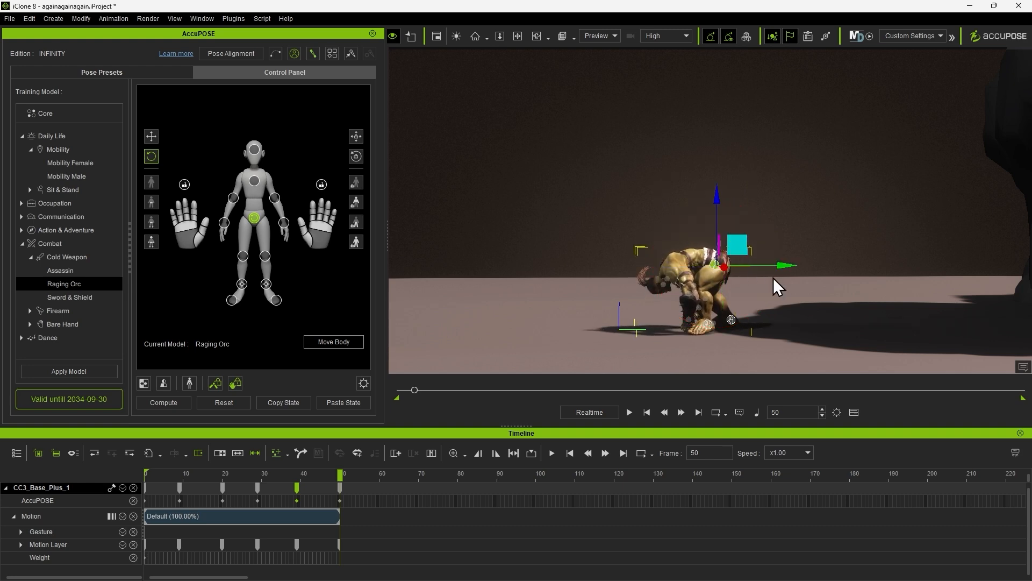
{"action": "left_click_drag", "start_coordinate": [782, 266], "coordinate": [759, 265]}
Step: Select both hand controls and compute the full-body pose with both hands planted on the ground
{"action": "left_click", "coordinate": [283, 223]}
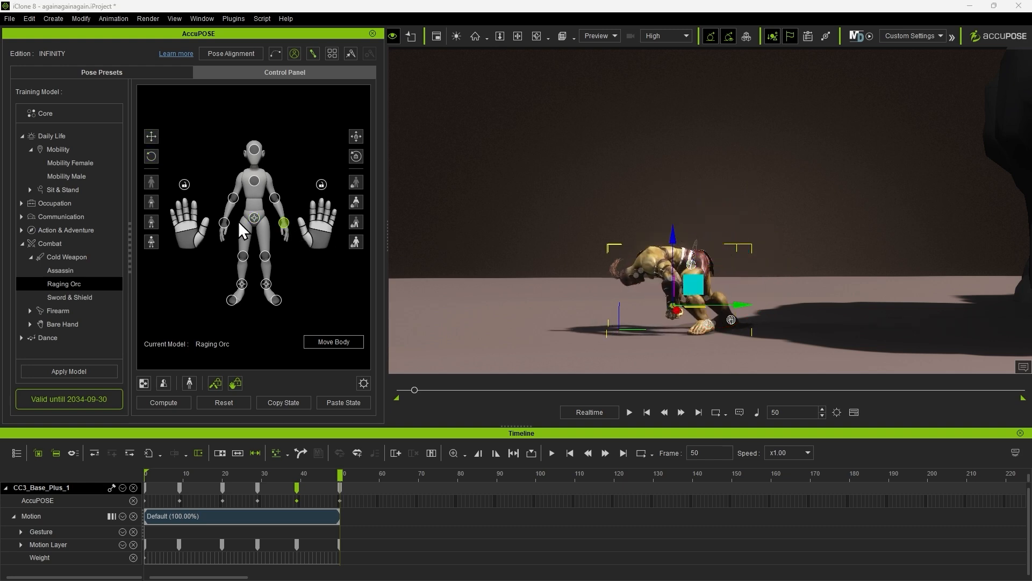
{"action": "left_click", "coordinate": [224, 222], "text": "ctrl"}
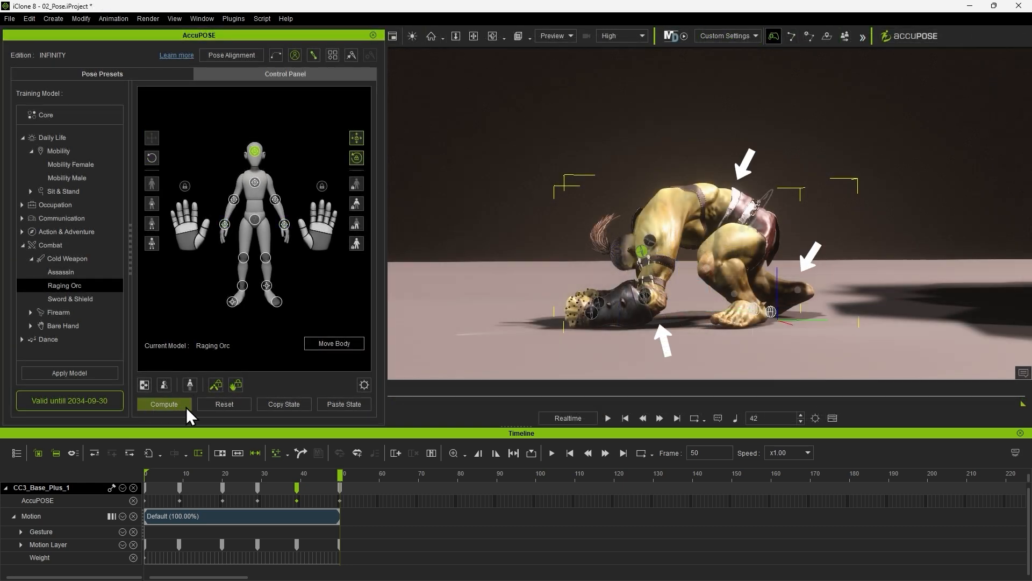
{"action": "left_click", "coordinate": [186, 407]}
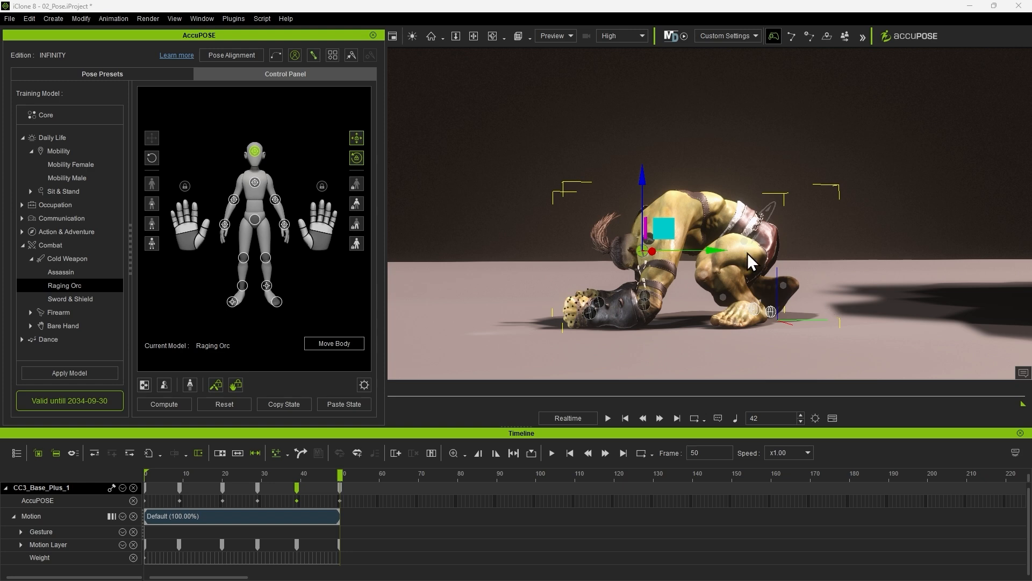
Step: Activate the right foot's movement and rotation controls, slide the foot backward, rotate it and raise it slightly
{"action": "left_click", "coordinate": [153, 244]}
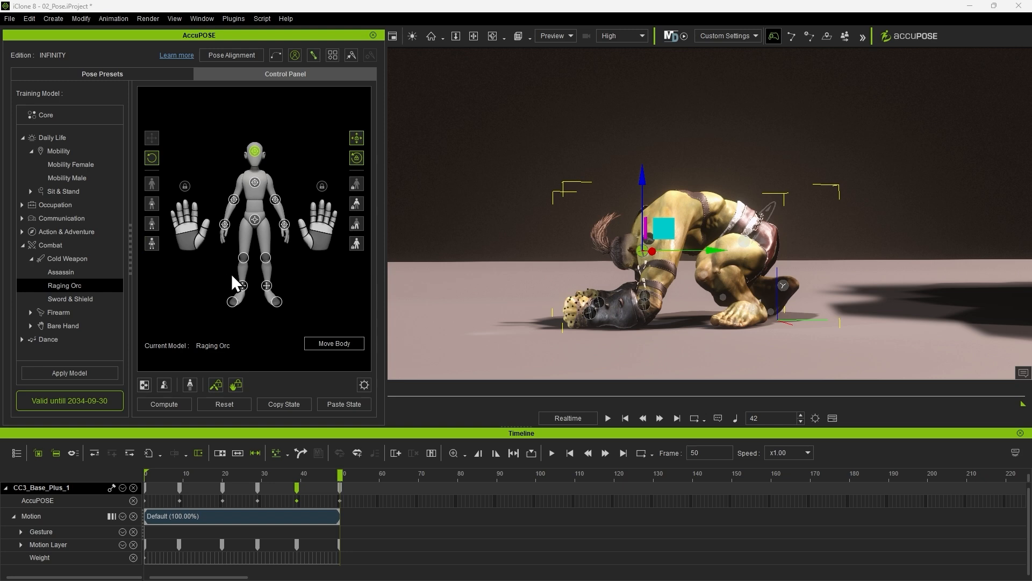
{"action": "left_click", "coordinate": [243, 286]}
{"action": "left_click", "coordinate": [154, 159]}
{"action": "left_click", "coordinate": [784, 285]}
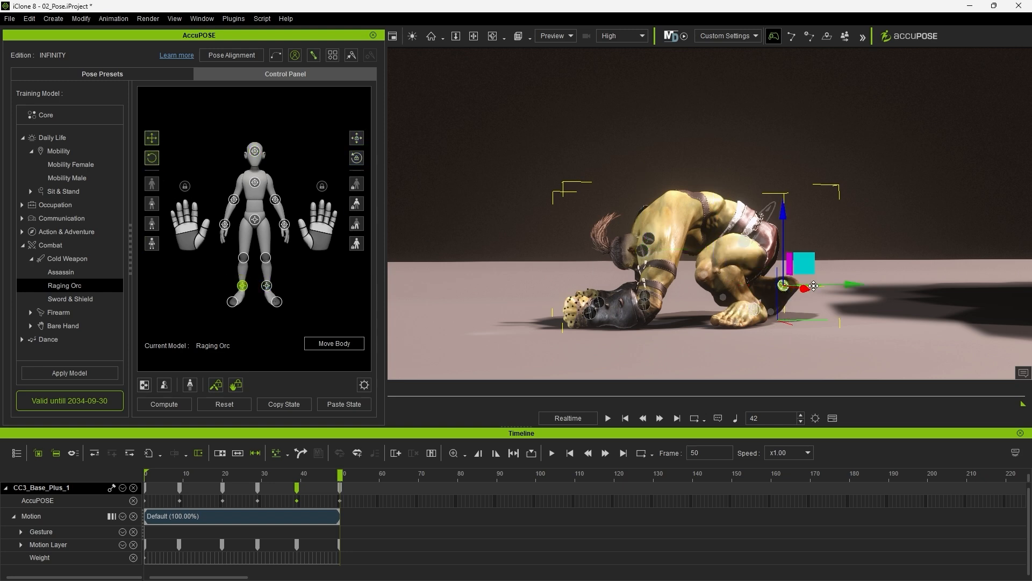
{"action": "left_click_drag", "start_coordinate": [857, 279], "coordinate": [880, 278]}
{"action": "key", "text": "e"}
{"action": "left_click_drag", "start_coordinate": [850, 239], "coordinate": [835, 225]}
{"action": "key", "text": "w"}
{"action": "left_click_drag", "start_coordinate": [805, 214], "coordinate": [805, 210]}
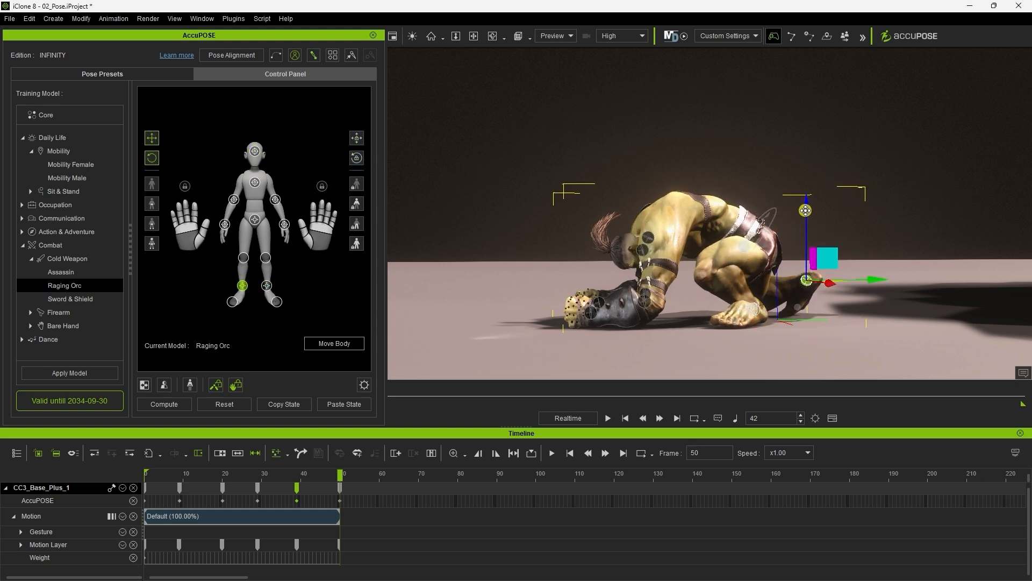
Step: Nudge the right toe control slightly forward and select the left foot control for moving
{"action": "left_click", "coordinate": [803, 310]}
{"action": "left_click_drag", "start_coordinate": [874, 304], "coordinate": [867, 302]}
{"action": "left_click", "coordinate": [754, 308]}
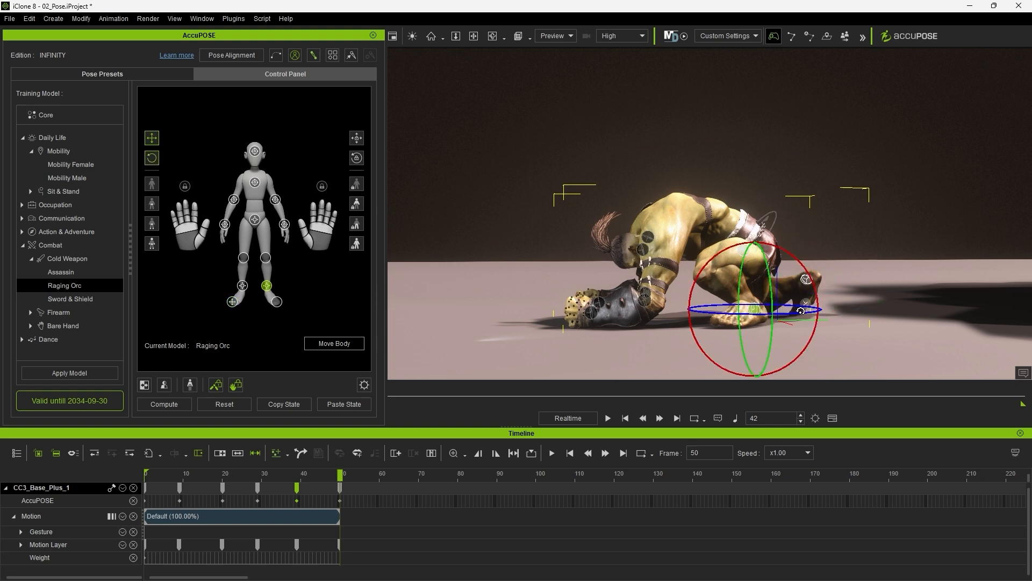
{"action": "key", "text": "w"}
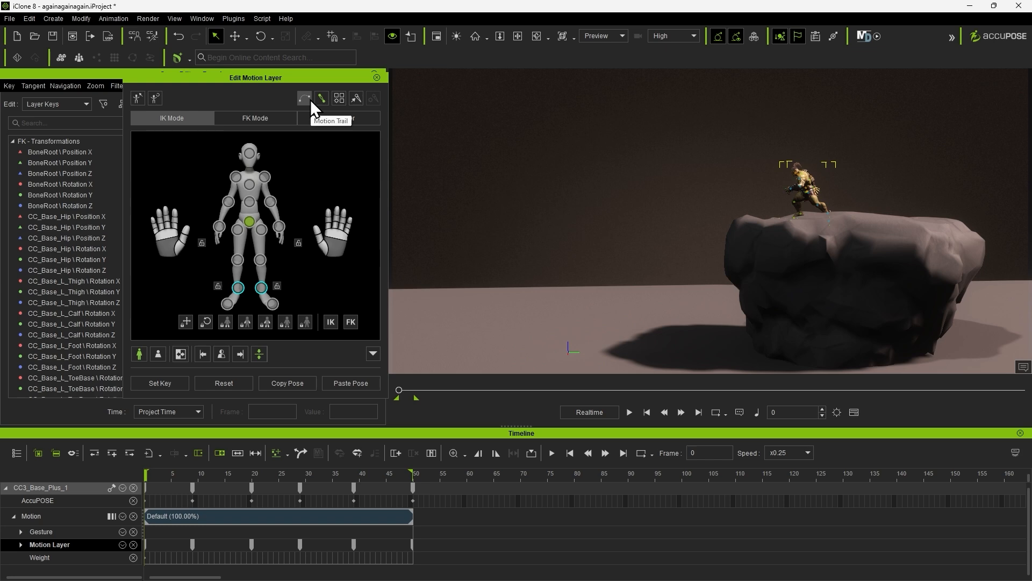
Step: Display the Motion Trail for the orc's Hip joint
{"action": "left_click", "coordinate": [356, 99]}
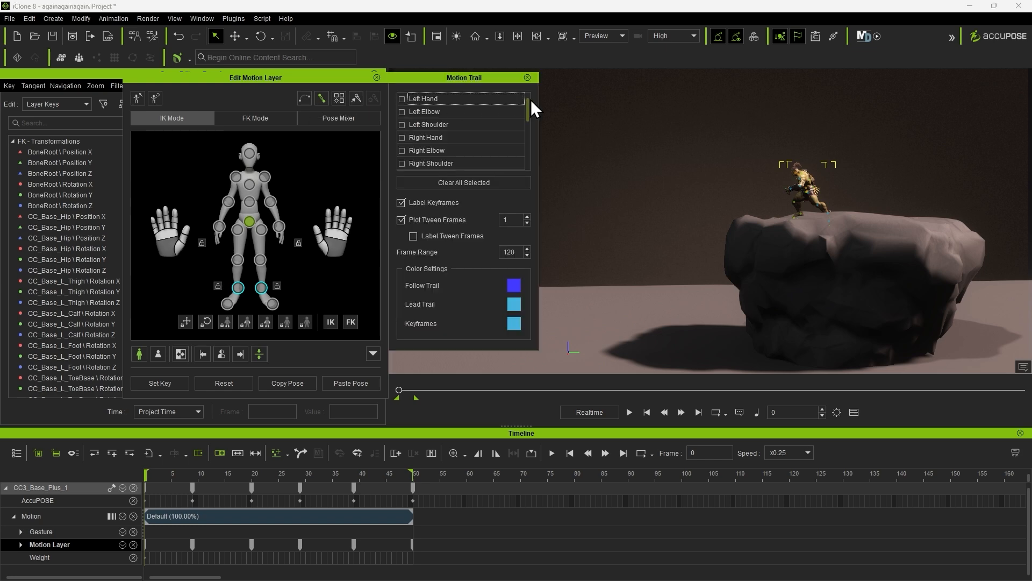
{"action": "left_click_drag", "start_coordinate": [530, 98], "coordinate": [535, 139]}
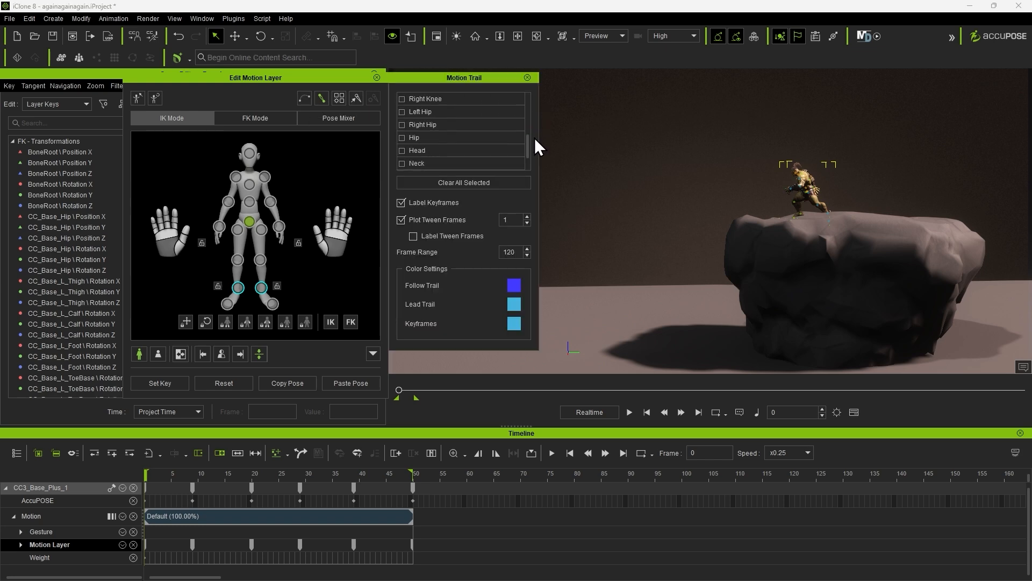
{"action": "left_click", "coordinate": [408, 137]}
{"action": "left_click", "coordinate": [528, 77]}
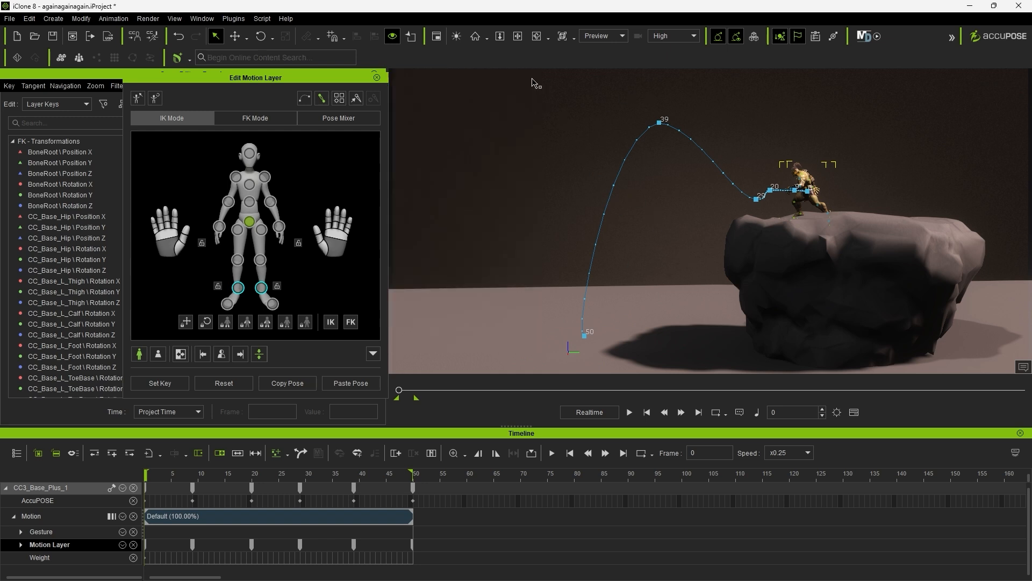
Step: Filter the Curve Editor tracks by "hip" and show the full CC_Base_Hip Position Y curve
{"action": "left_click", "coordinate": [377, 78]}
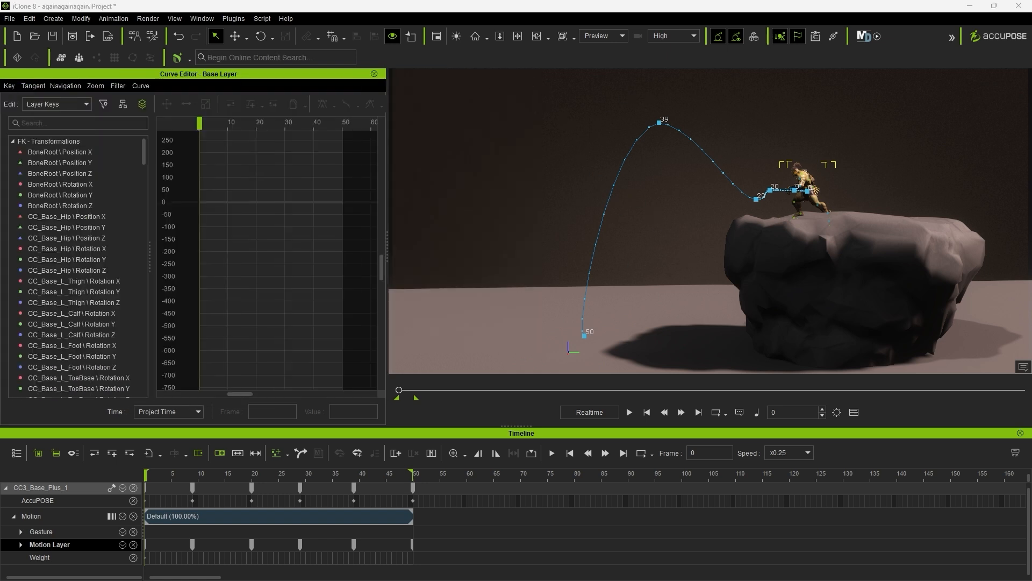
{"action": "left_click", "coordinate": [60, 122]}
{"action": "type", "text": "hip"}
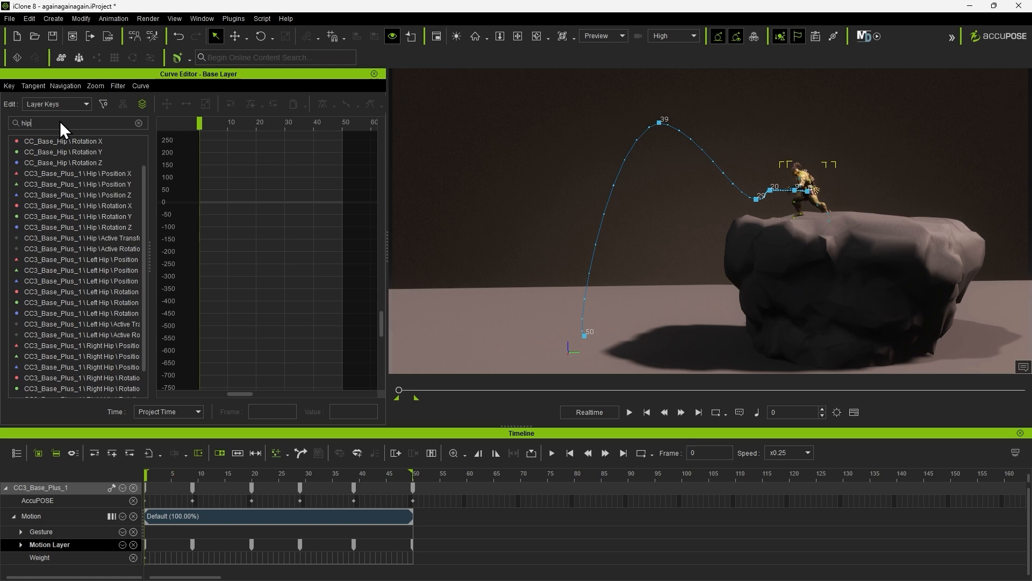
{"action": "left_click_drag", "start_coordinate": [143, 166], "coordinate": [142, 131]}
{"action": "left_click", "coordinate": [80, 153]}
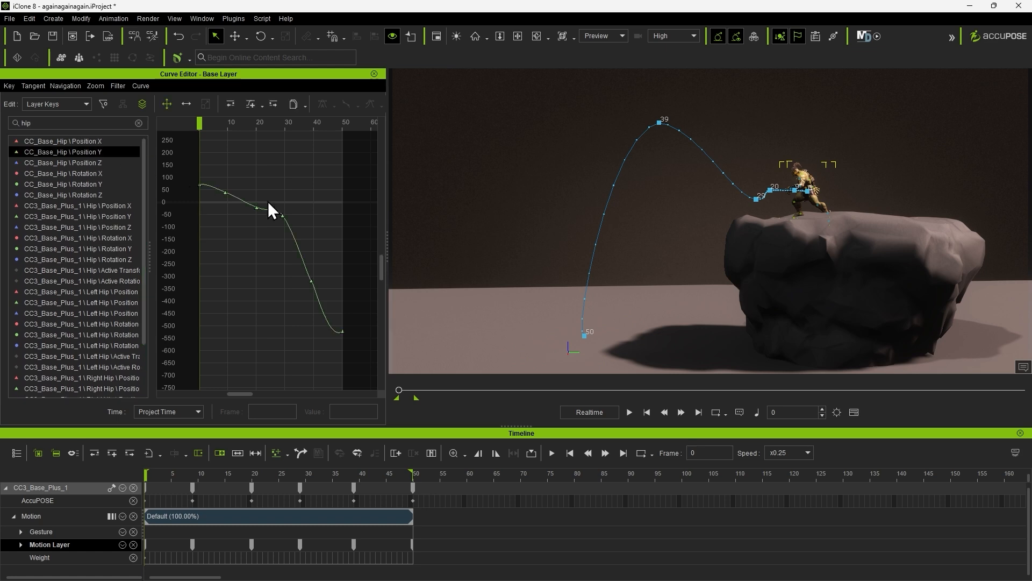
{"action": "key", "text": "f"}
Step: Adjust the tangents around frames 29, 39 and 50 of the hip's Position Y curve to reshape the leap's arc, and preview the motion
{"action": "left_click", "coordinate": [322, 292]}
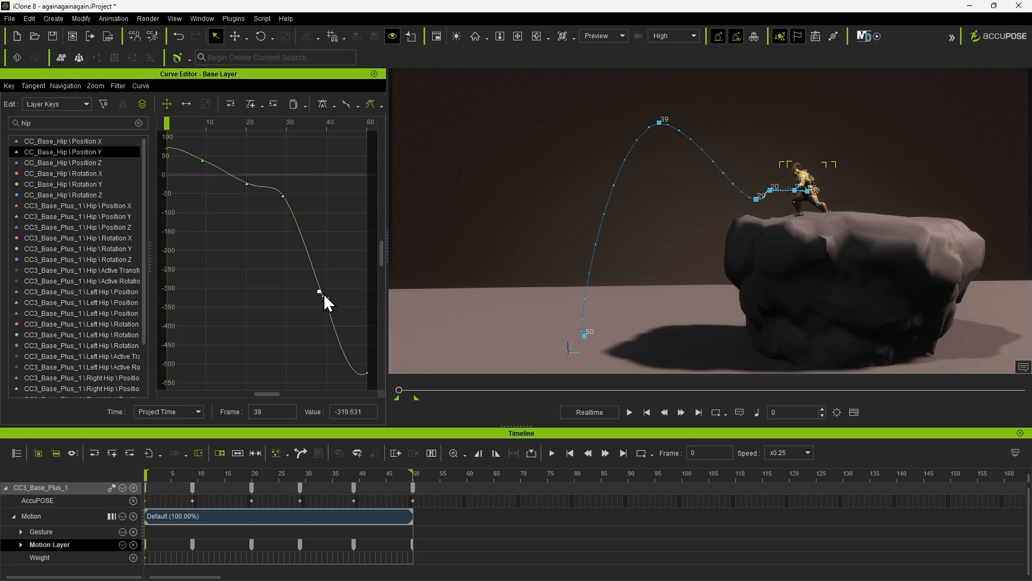
{"action": "left_click_drag", "start_coordinate": [326, 297], "coordinate": [326, 331]}
{"action": "key", "text": "f"}
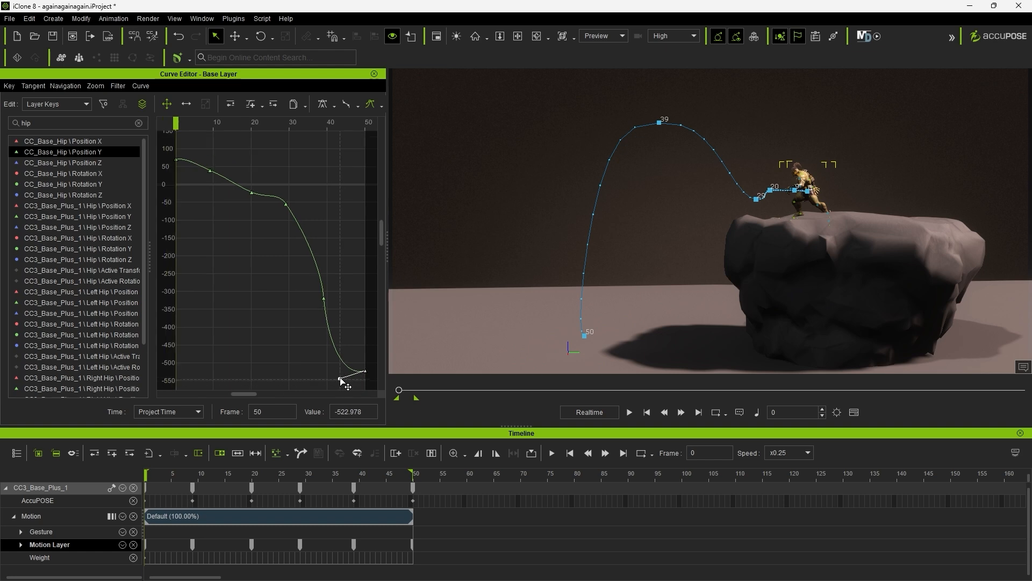
{"action": "left_click", "coordinate": [286, 204]}
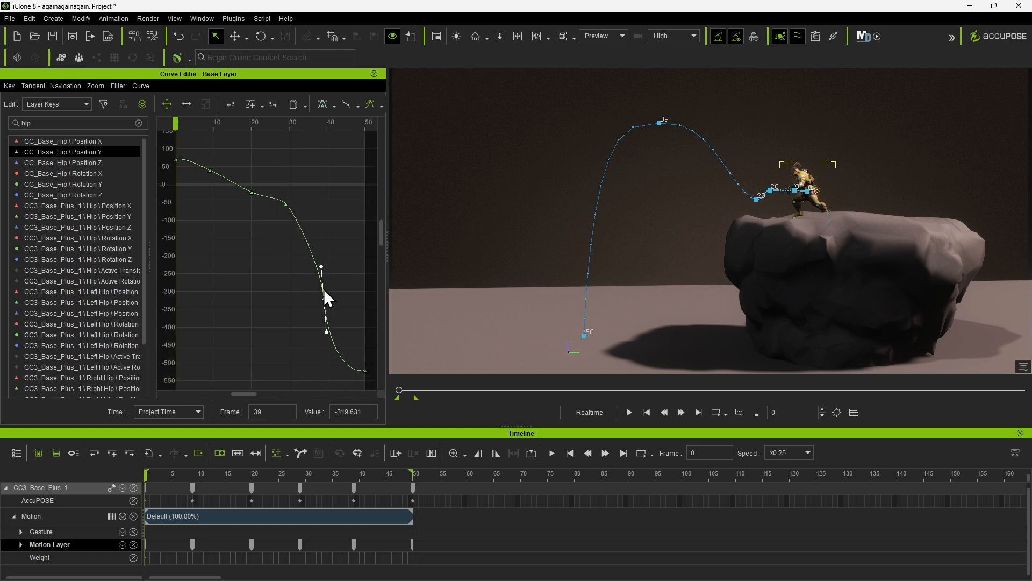
{"action": "left_click_drag", "start_coordinate": [321, 266], "coordinate": [322, 273]}
{"action": "left_click_drag", "start_coordinate": [188, 474], "coordinate": [414, 499]}
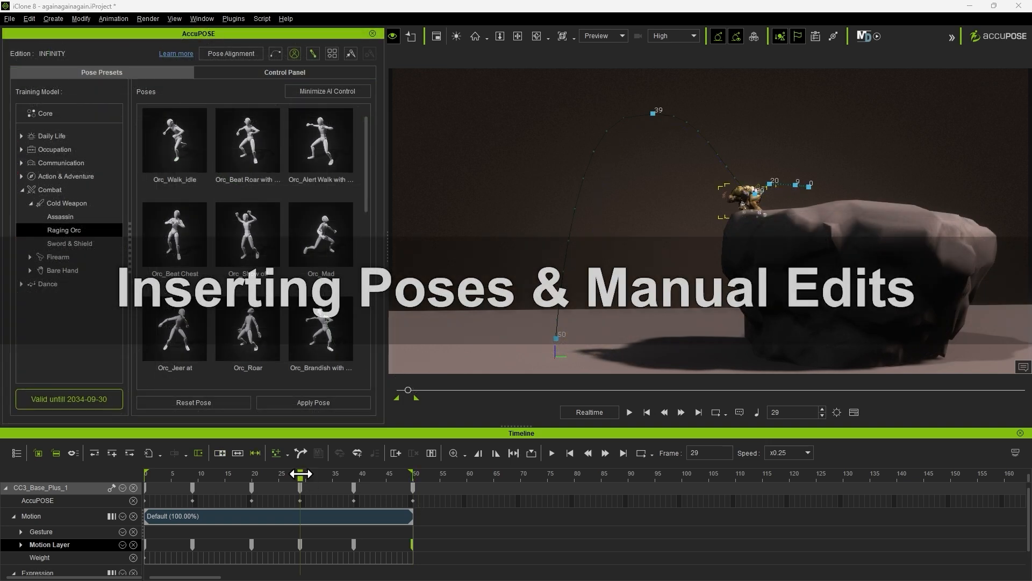
Step: Apply the Orc_Show off pose at frame 33 and nudge the orc backward and slightly upward
{"action": "left_click_drag", "start_coordinate": [301, 473], "coordinate": [322, 473]}
{"action": "double_click", "coordinate": [250, 249]}
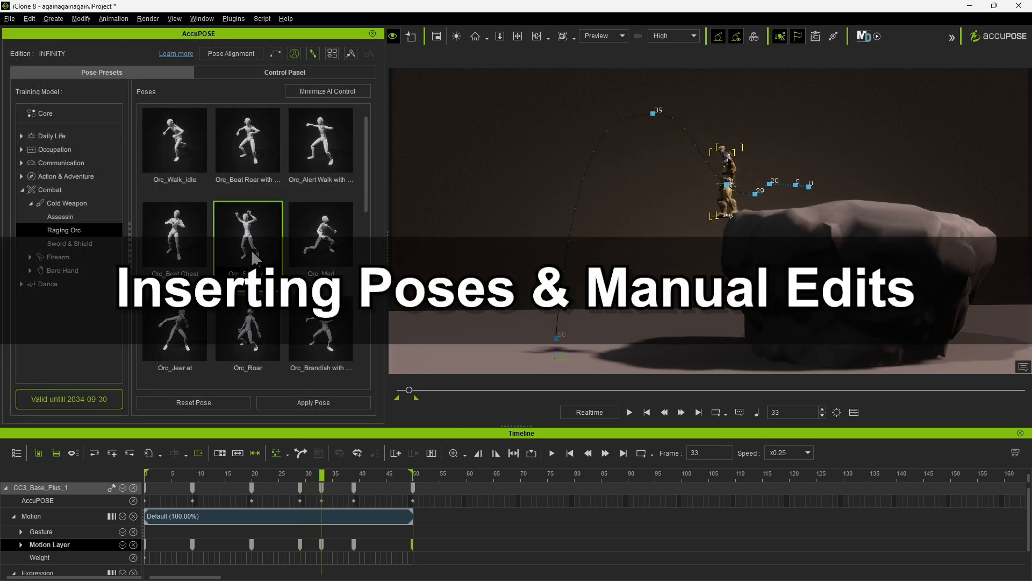
{"action": "key", "text": "w"}
{"action": "left_click_drag", "start_coordinate": [786, 186], "coordinate": [797, 186]}
{"action": "left_click_drag", "start_coordinate": [735, 122], "coordinate": [734, 116]}
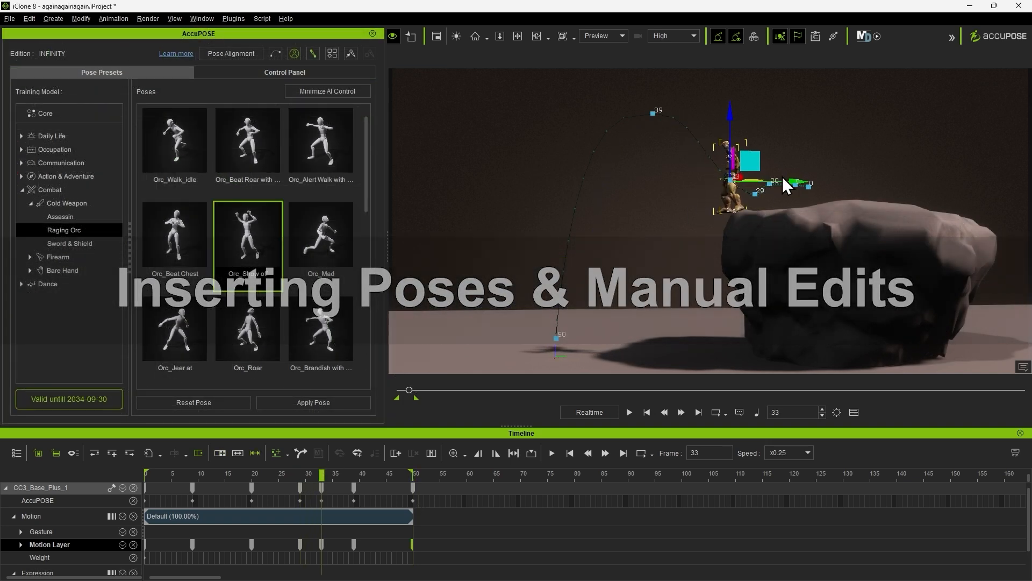
{"action": "key", "text": "e"}
{"action": "key", "text": "w"}
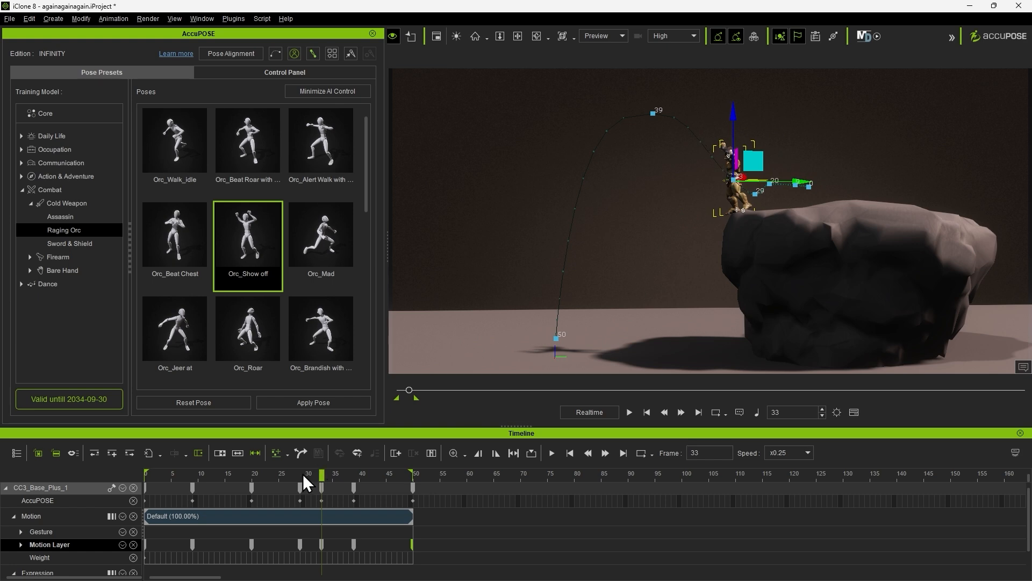
Step: Apply the Orc_Smash pose at frame 44 and reposition the orc along its descent
{"action": "left_click_drag", "start_coordinate": [302, 473], "coordinate": [382, 484]}
{"action": "scroll", "coordinate": [371, 269], "scroll_direction": "down", "scroll_amount": 5}
{"action": "double_click", "coordinate": [346, 288]}
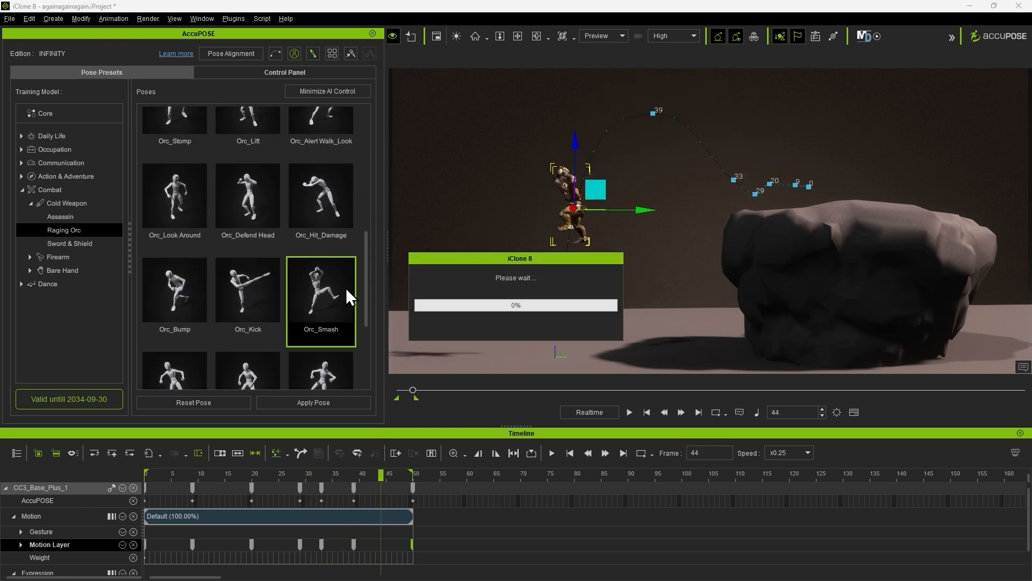
{"action": "left_click_drag", "start_coordinate": [573, 117], "coordinate": [570, 145]}
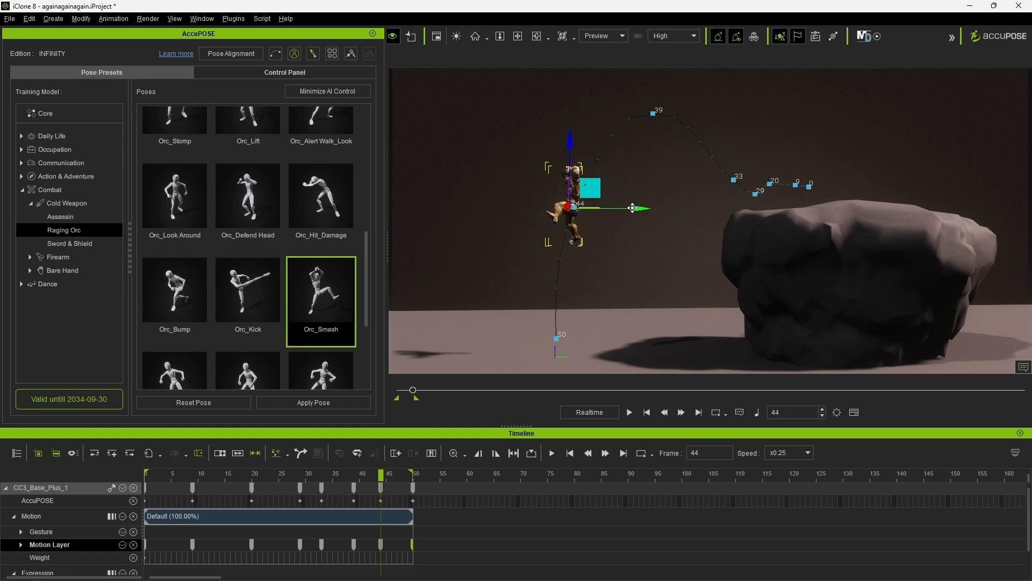
{"action": "key", "text": "e"}
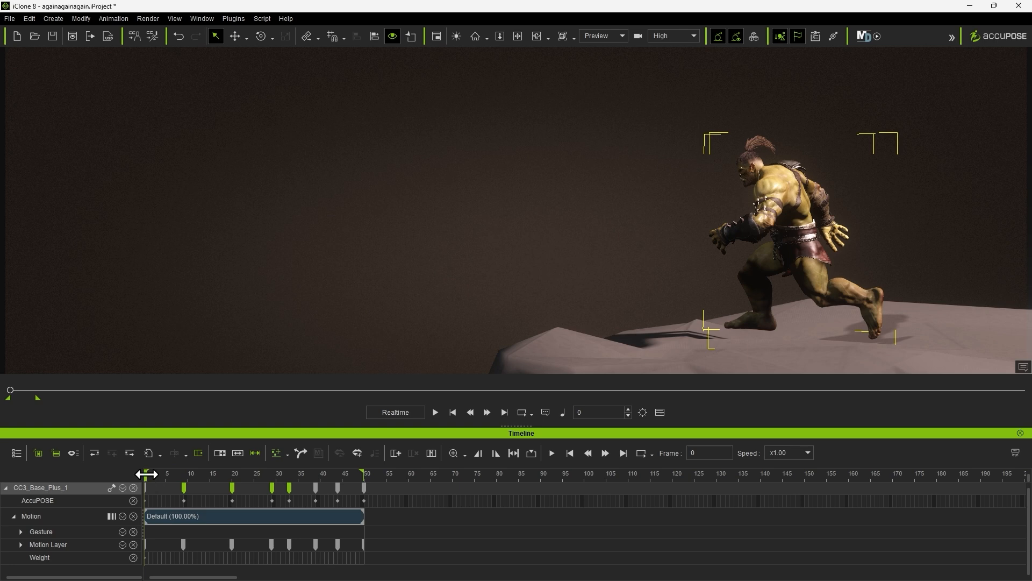
Step: Review the run for foot sliding, and at the frame 9 key create a Reach Target dummy for the right toe
{"action": "left_click_drag", "start_coordinate": [149, 473], "coordinate": [206, 469]}
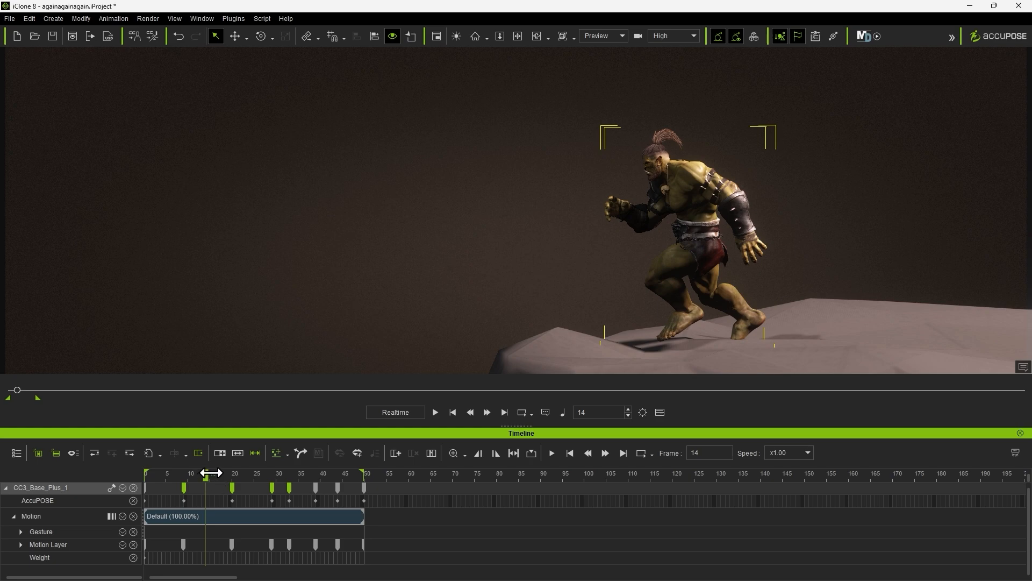
{"action": "left_click_drag", "start_coordinate": [210, 472], "coordinate": [280, 470]}
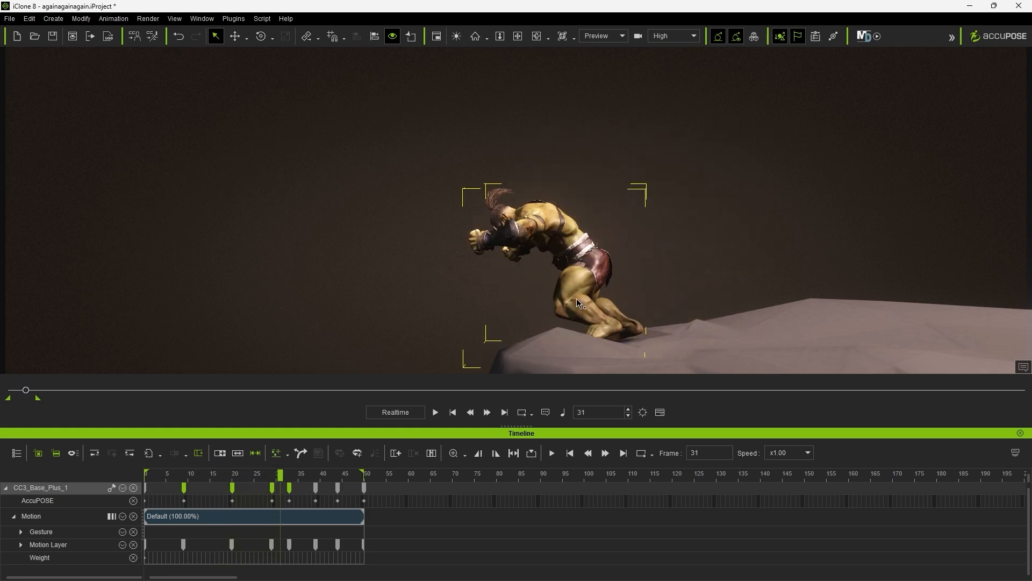
{"action": "left_click", "coordinate": [184, 487]}
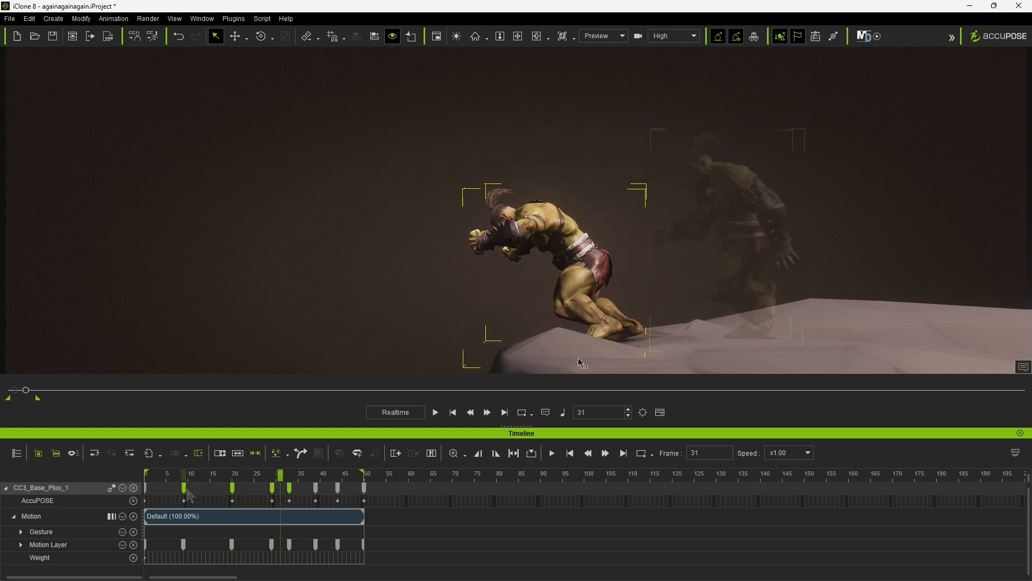
{"action": "left_click", "coordinate": [109, 22]}
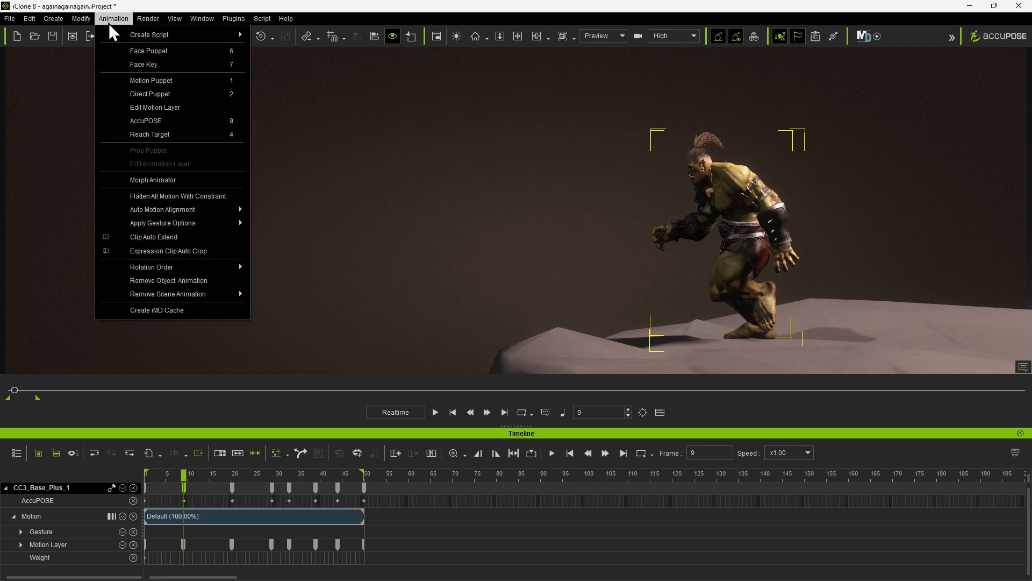
{"action": "left_click", "coordinate": [192, 134]}
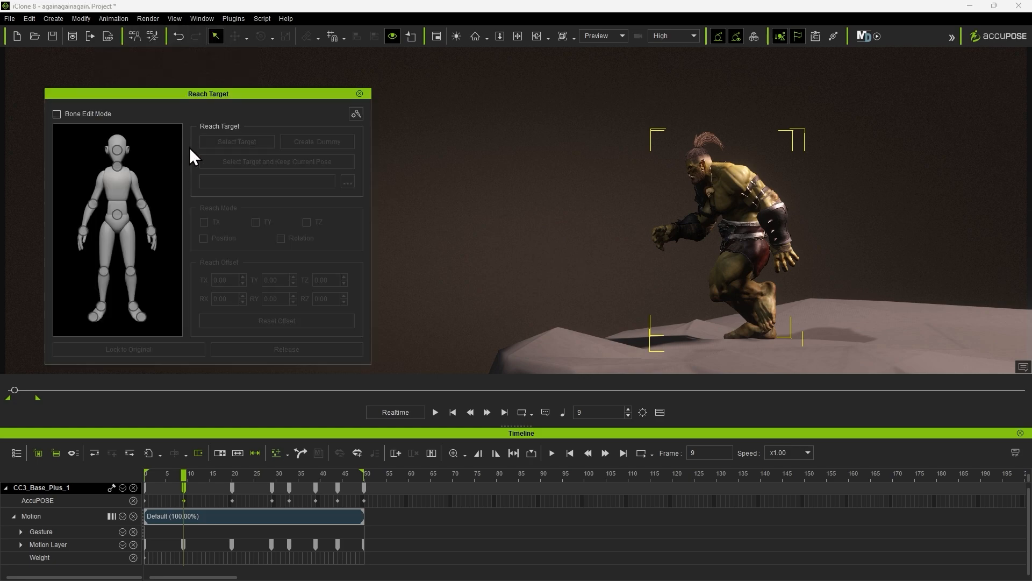
{"action": "left_click", "coordinate": [97, 317]}
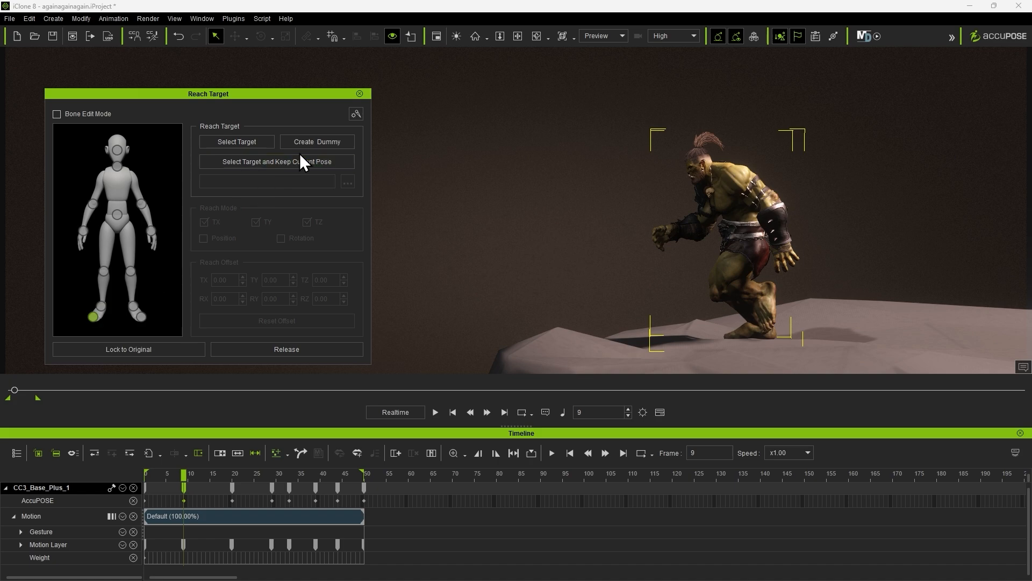
{"action": "left_click", "coordinate": [313, 142]}
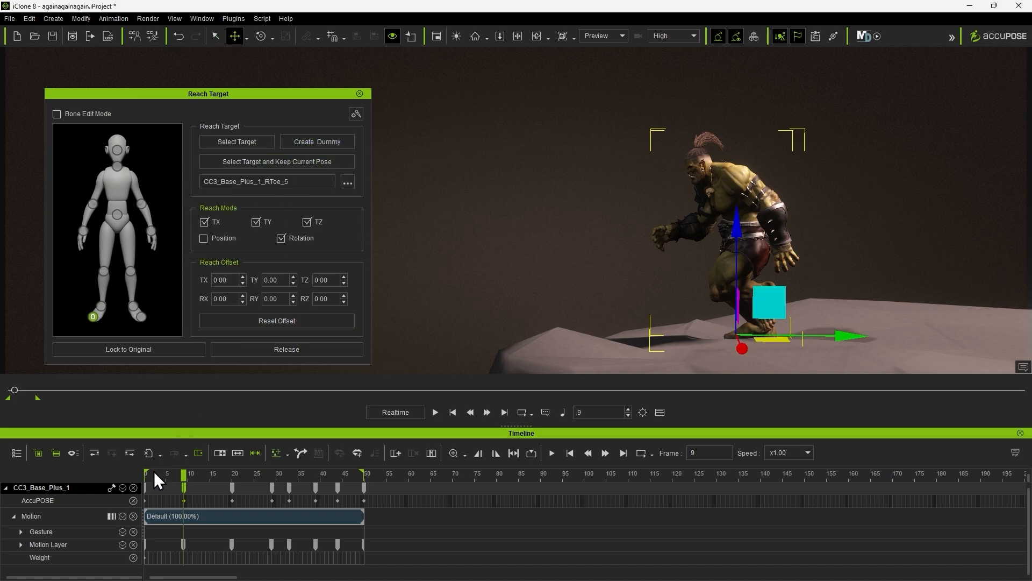
Step: Check the planted right foot, return to frame 9, and show the character's Reach track in the timeline with Reach R Toe selected
{"action": "left_click_drag", "start_coordinate": [149, 473], "coordinate": [246, 465]}
{"action": "double_click", "coordinate": [185, 486]}
{"action": "left_click", "coordinate": [122, 487]}
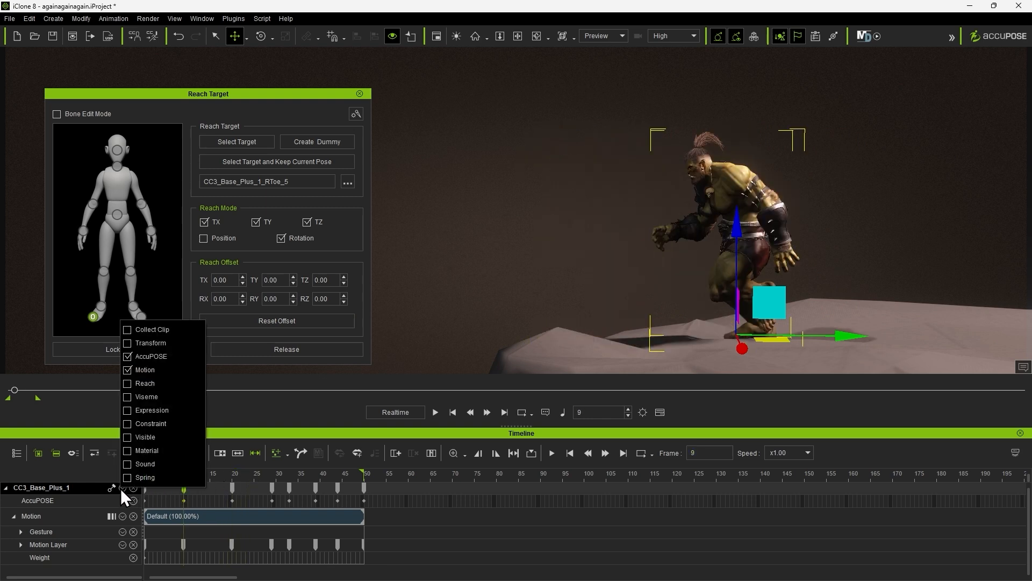
{"action": "left_click", "coordinate": [128, 383]}
{"action": "scroll", "coordinate": [90, 493], "scroll_direction": "down", "scroll_amount": 1}
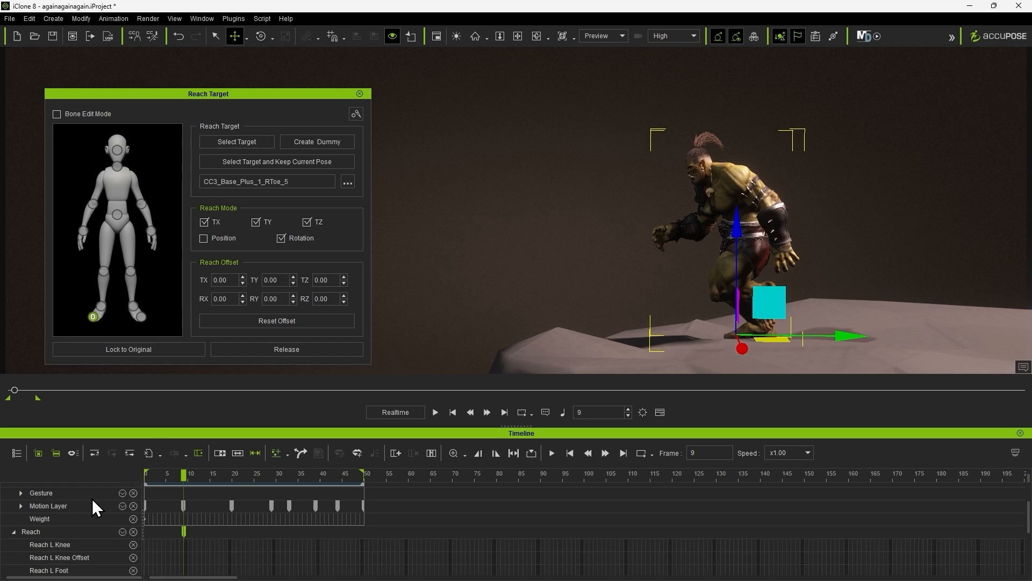
{"action": "scroll", "coordinate": [92, 498], "scroll_direction": "down", "scroll_amount": 3}
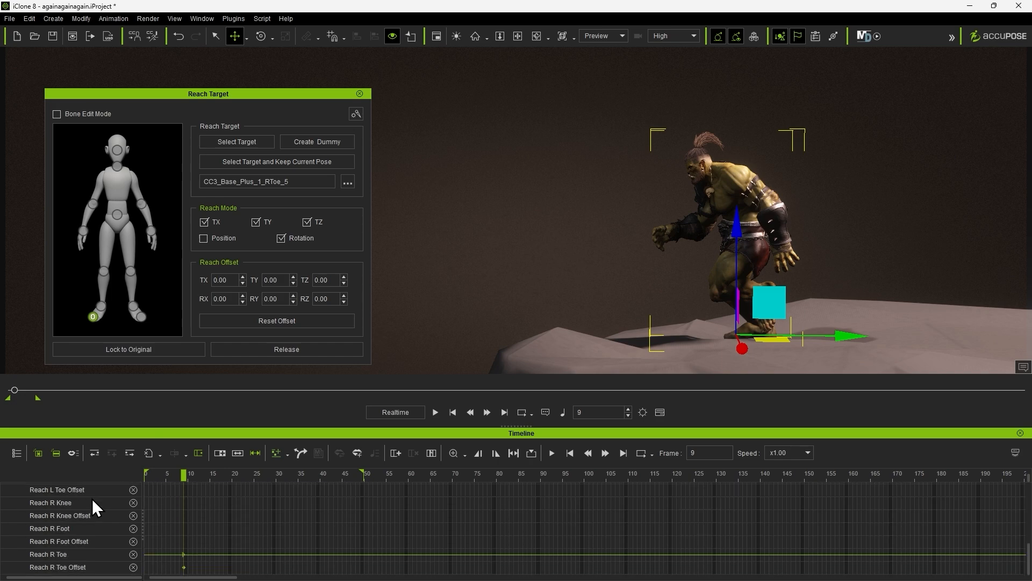
{"action": "left_click", "coordinate": [83, 553]}
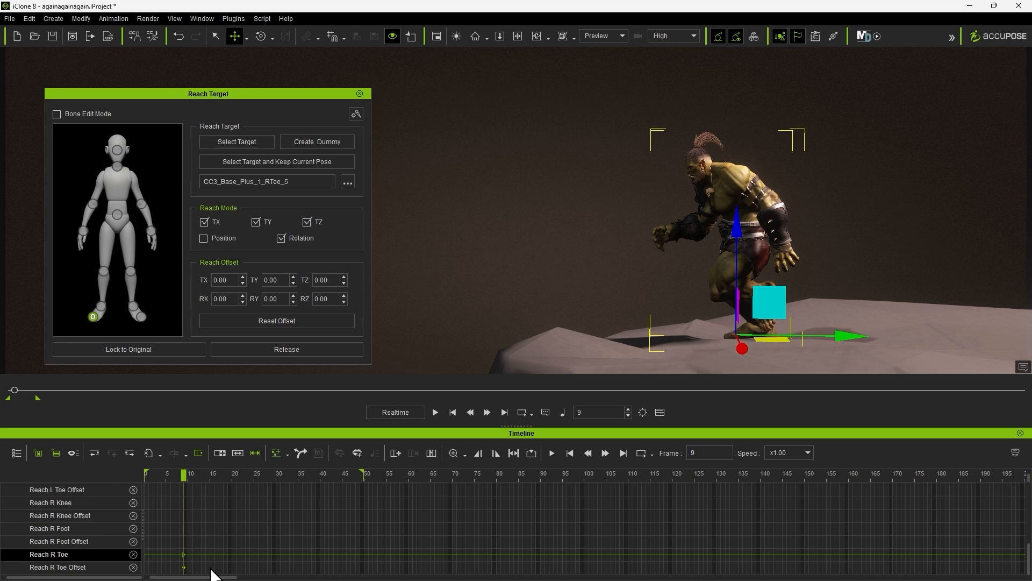
Step: Try moving the Reach R Toe key to frame 13
{"action": "left_click", "coordinate": [299, 552]}
{"action": "left_click_drag", "start_coordinate": [168, 552], "coordinate": [298, 553]}
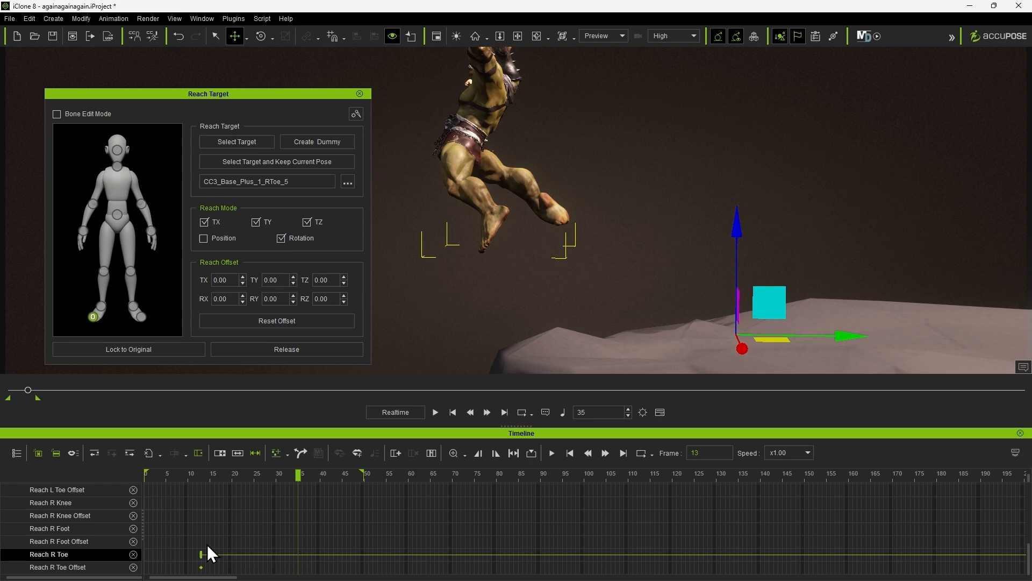
{"action": "double_click", "coordinate": [190, 542]}
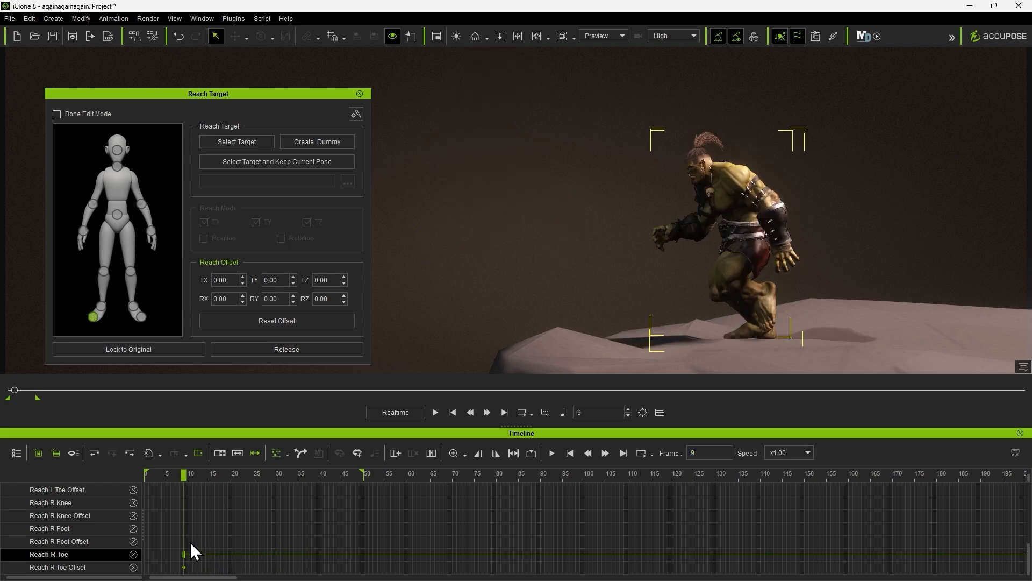
Step: Release the right toe from its reach target at frame 15
{"action": "left_click_drag", "start_coordinate": [170, 472], "coordinate": [215, 466]}
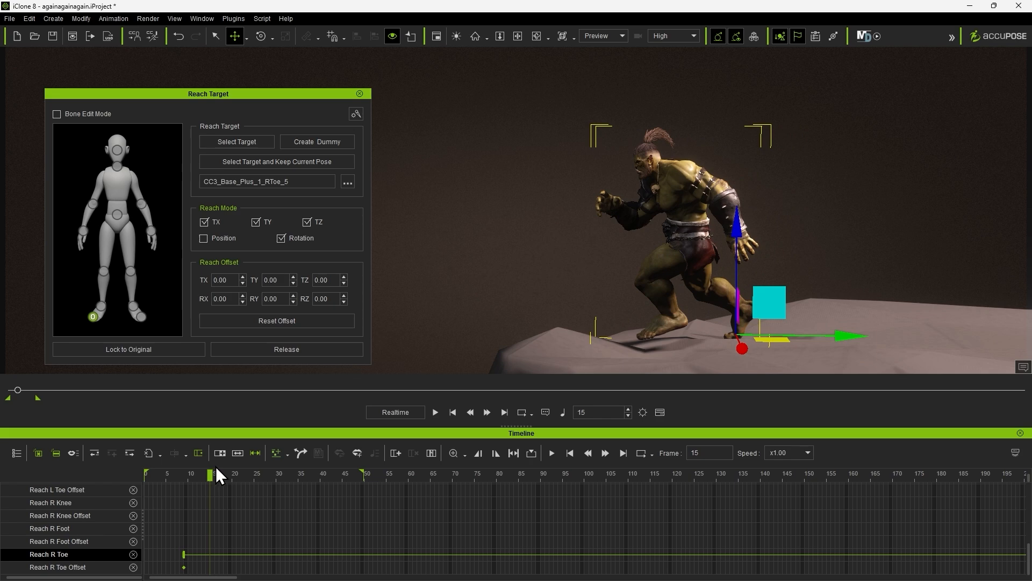
{"action": "left_click", "coordinate": [264, 354]}
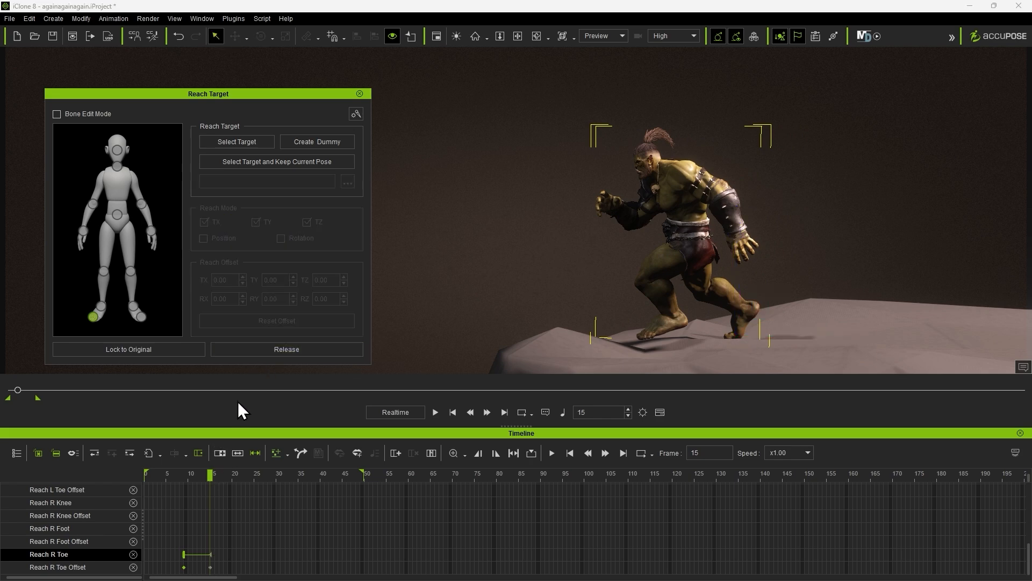
{"action": "left_click", "coordinate": [211, 554]}
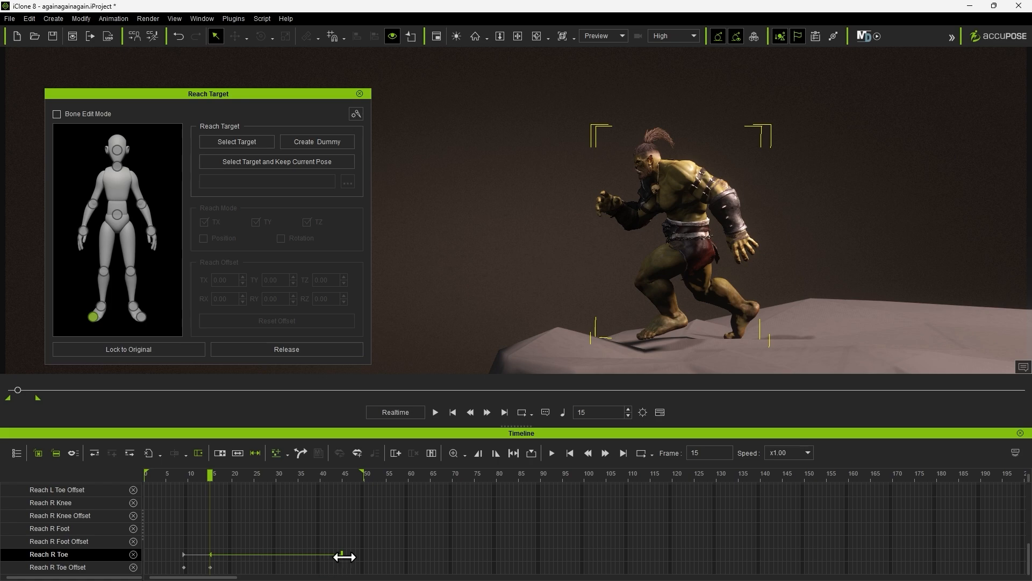
{"action": "left_click_drag", "start_coordinate": [345, 556], "coordinate": [243, 552]}
Step: Create a Reach Target dummy for the left toe at frame 20 and bring its Reach L Toe track into view
{"action": "mouse_move", "coordinate": [240, 476]}
{"action": "left_mouse_down"}
{"action": "mouse_move", "coordinate": [195, 476]}
{"action": "mouse_move", "coordinate": [237, 472]}
{"action": "left_mouse_up"}
{"action": "scroll", "coordinate": [232, 488], "scroll_direction": "up", "scroll_amount": 5}
{"action": "scroll", "coordinate": [233, 488], "scroll_direction": "down", "scroll_amount": 2}
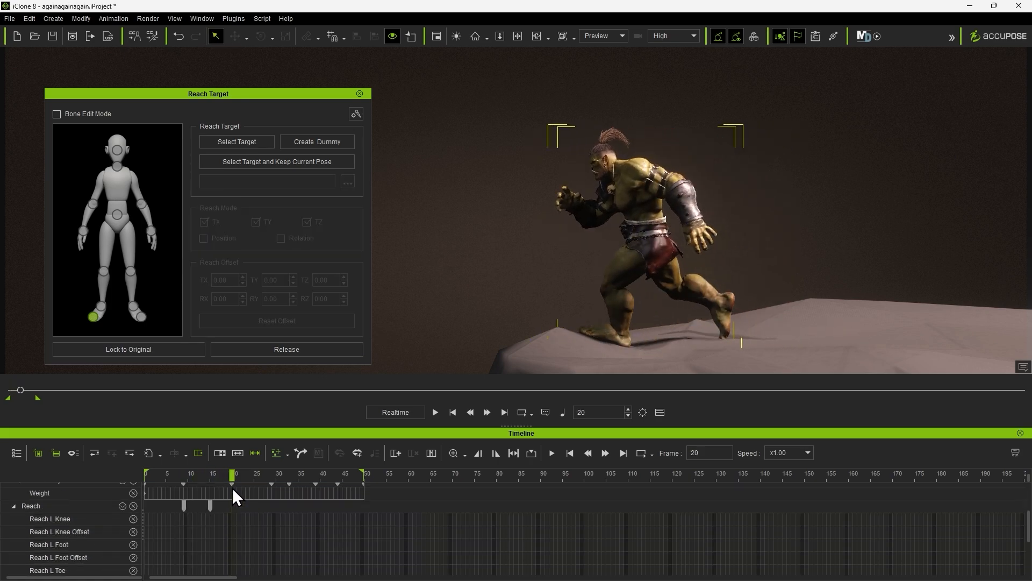
{"action": "scroll", "coordinate": [232, 489], "scroll_direction": "down", "scroll_amount": 3}
{"action": "left_click", "coordinate": [147, 319]}
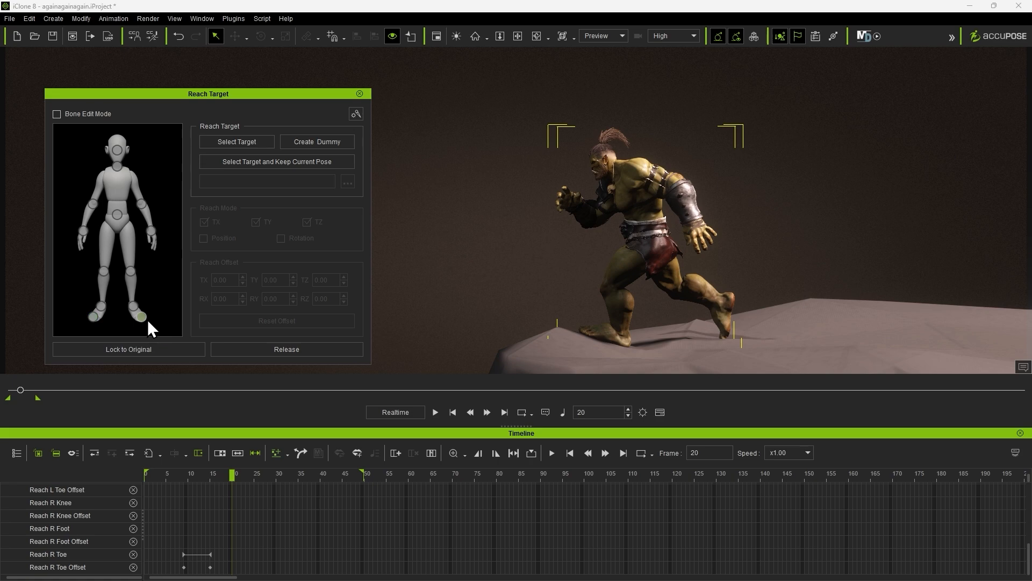
{"action": "left_click", "coordinate": [304, 143]}
{"action": "scroll", "coordinate": [243, 505], "scroll_direction": "up", "scroll_amount": 2}
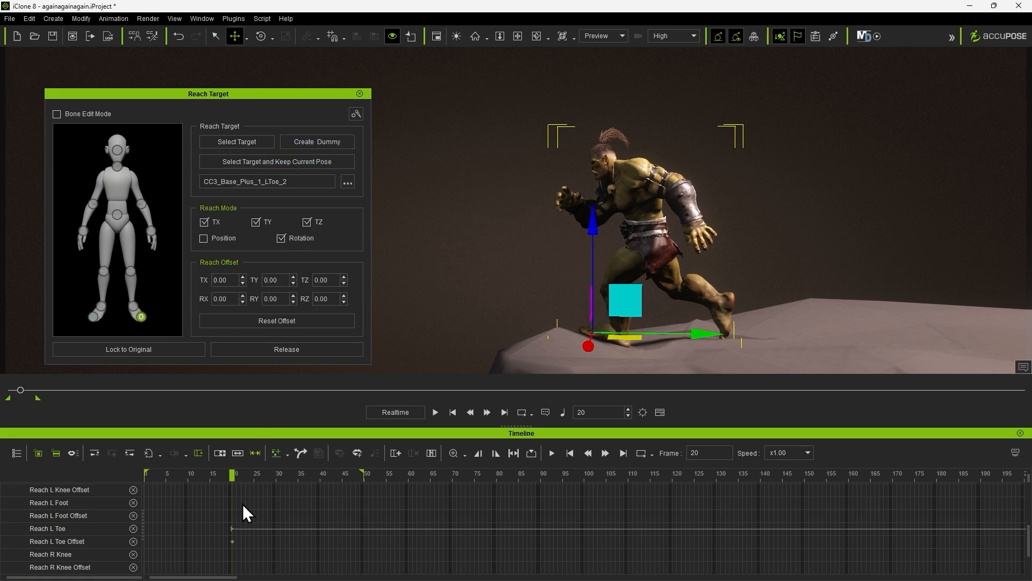
Step: Release the left toe from its reach target at frame 33 and check the foot plant
{"action": "left_click_drag", "start_coordinate": [232, 529], "coordinate": [280, 528]}
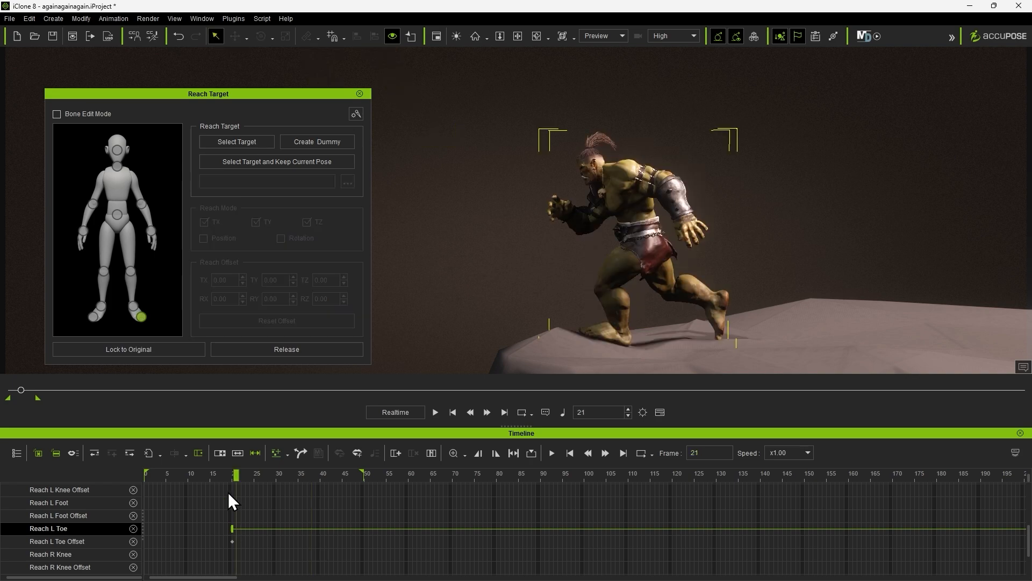
{"action": "left_click_drag", "start_coordinate": [231, 474], "coordinate": [292, 466]}
{"action": "left_click", "coordinate": [299, 354]}
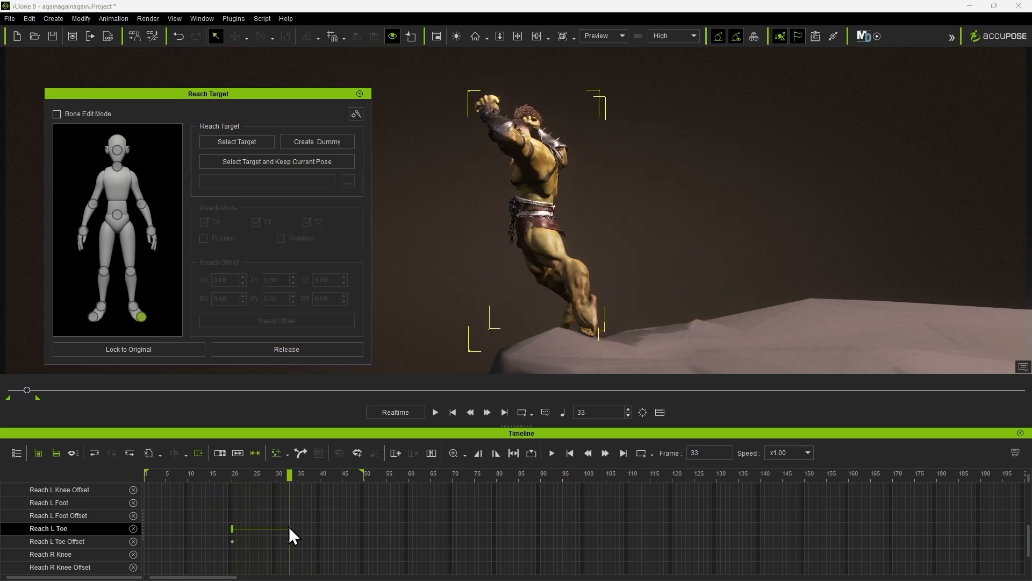
{"action": "mouse_move", "coordinate": [289, 527]}
{"action": "left_mouse_down"}
{"action": "mouse_move", "coordinate": [418, 539]}
{"action": "mouse_move", "coordinate": [282, 528]}
{"action": "left_mouse_up"}
{"action": "mouse_move", "coordinate": [286, 475]}
{"action": "left_mouse_down"}
{"action": "mouse_move", "coordinate": [224, 479]}
{"action": "mouse_move", "coordinate": [301, 463]}
{"action": "left_mouse_up"}
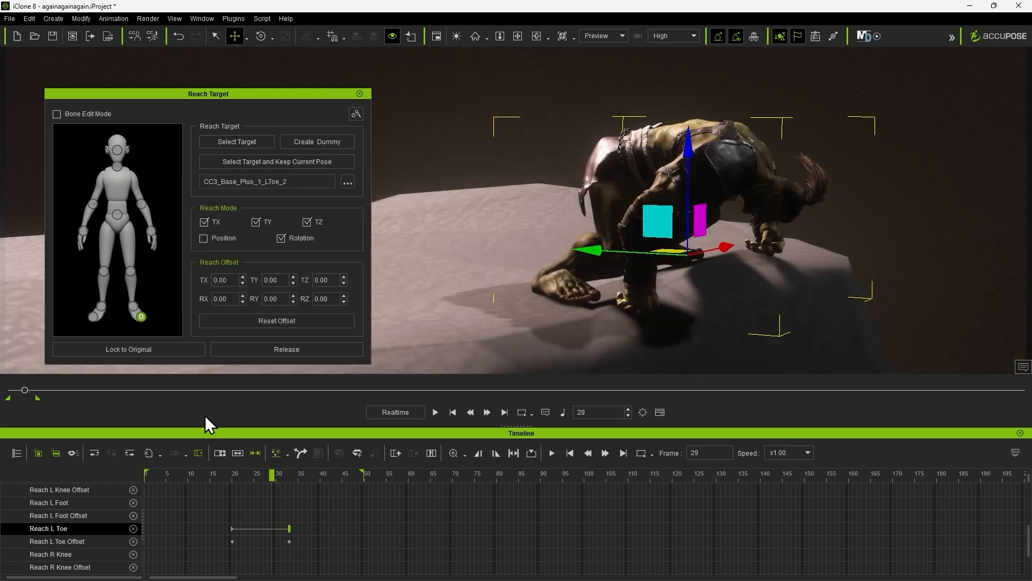
Step: Create a Reach Target dummy for the right toe at frame 29 and bring its Reach R Toe track into view
{"action": "left_click", "coordinate": [96, 317]}
{"action": "left_click", "coordinate": [305, 143]}
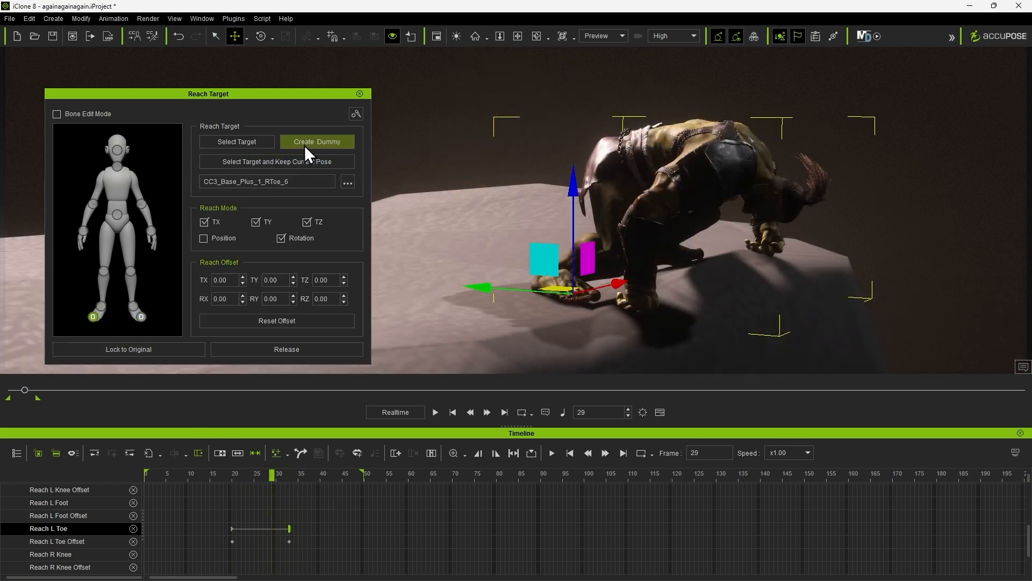
{"action": "scroll", "coordinate": [286, 491], "scroll_direction": "down", "scroll_amount": 2}
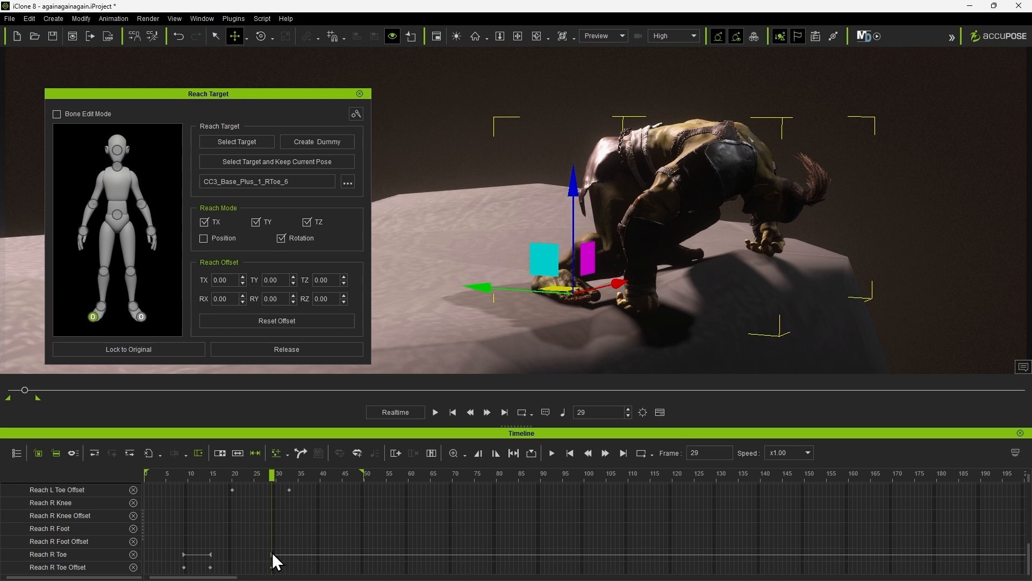
{"action": "left_click_drag", "start_coordinate": [272, 553], "coordinate": [317, 554]}
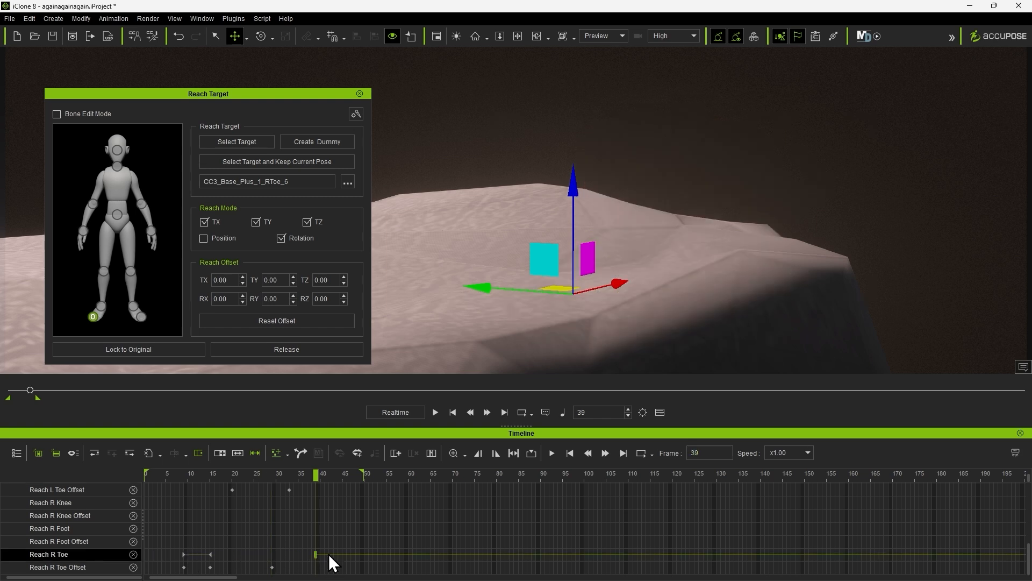
{"action": "double_click", "coordinate": [283, 556]}
{"action": "left_click_drag", "start_coordinate": [273, 475], "coordinate": [285, 475]}
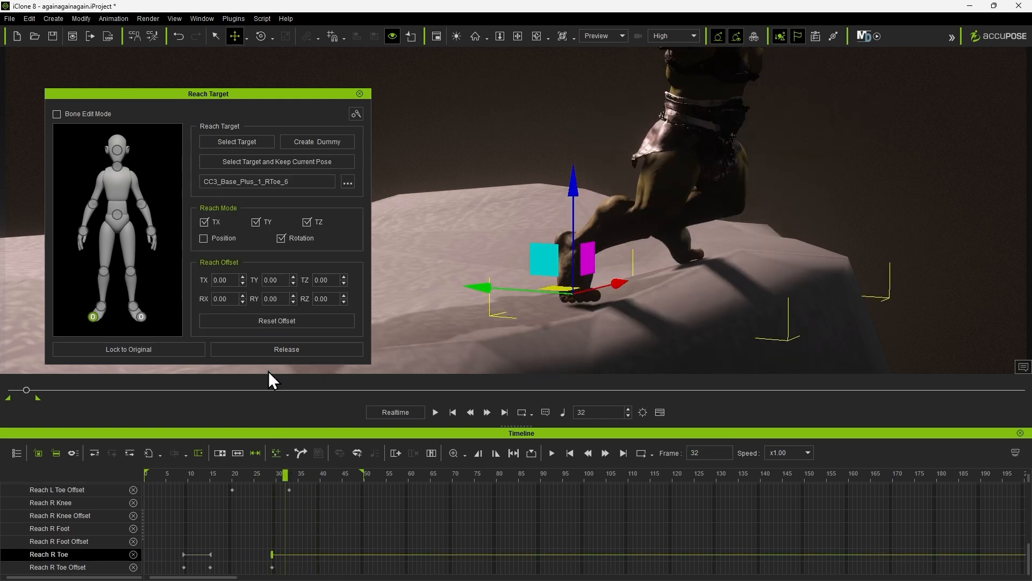
Step: Release the right toe from its reach target at frame 32 and check the foot through the takeoff
{"action": "left_click", "coordinate": [269, 351]}
{"action": "left_click", "coordinate": [286, 556]}
{"action": "key", "text": "Delete"}
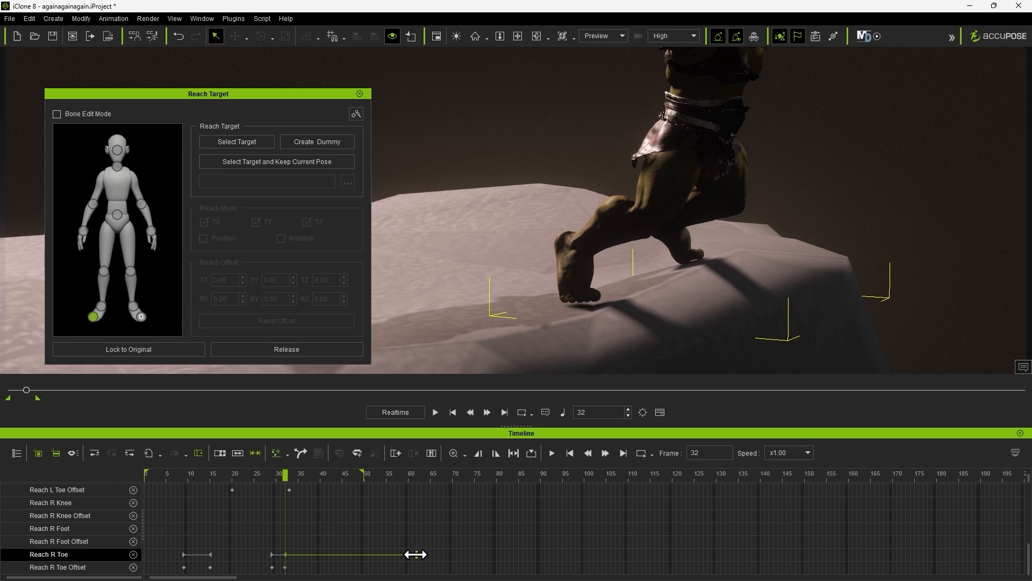
{"action": "left_click_drag", "start_coordinate": [416, 554], "coordinate": [232, 554]}
{"action": "left_click_drag", "start_coordinate": [269, 472], "coordinate": [289, 467]}
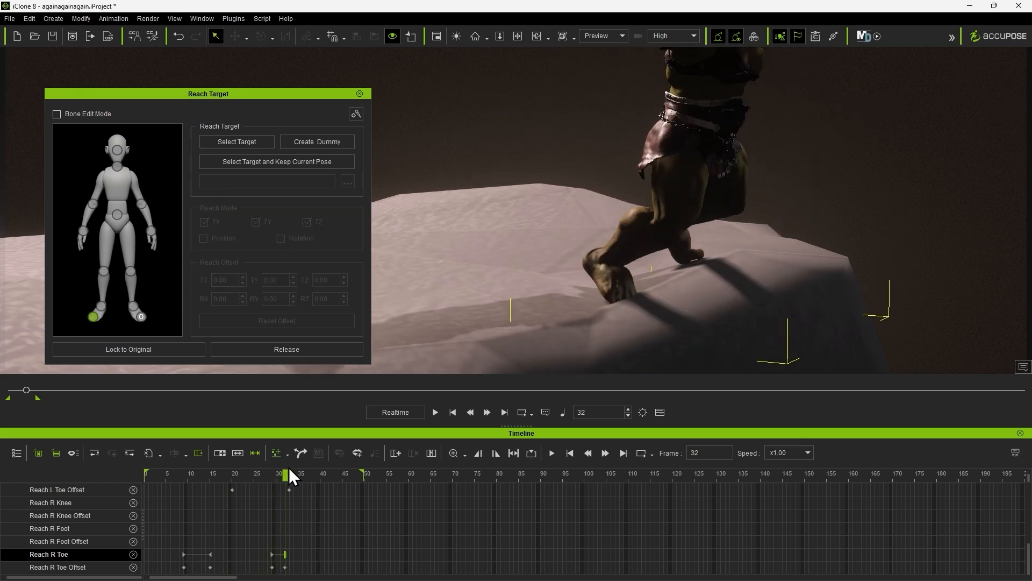
{"action": "left_click_drag", "start_coordinate": [285, 554], "coordinate": [307, 548]}
{"action": "left_click_drag", "start_coordinate": [275, 473], "coordinate": [298, 469]}
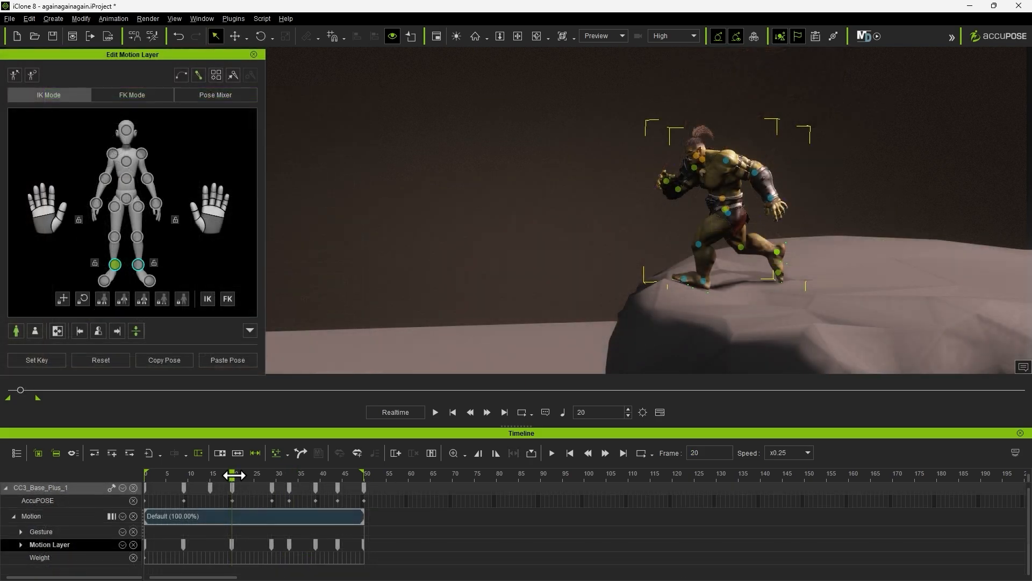
Step: Adjust the orc's trailing foot at frame 24 on the Motion Layer
{"action": "left_click_drag", "start_coordinate": [236, 473], "coordinate": [289, 475]}
{"action": "left_click", "coordinate": [754, 262]}
{"action": "key", "text": "e"}
{"action": "key", "text": "w"}
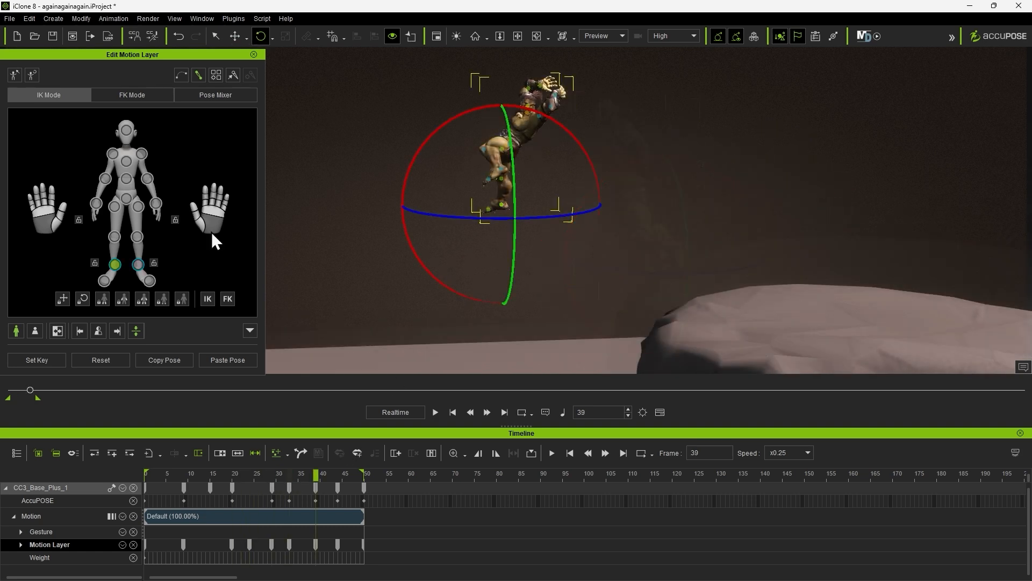
Step: Re-pose both feet and the hips of the mid-air pose at frame 39 to straighten the legs
{"action": "key", "text": "w"}
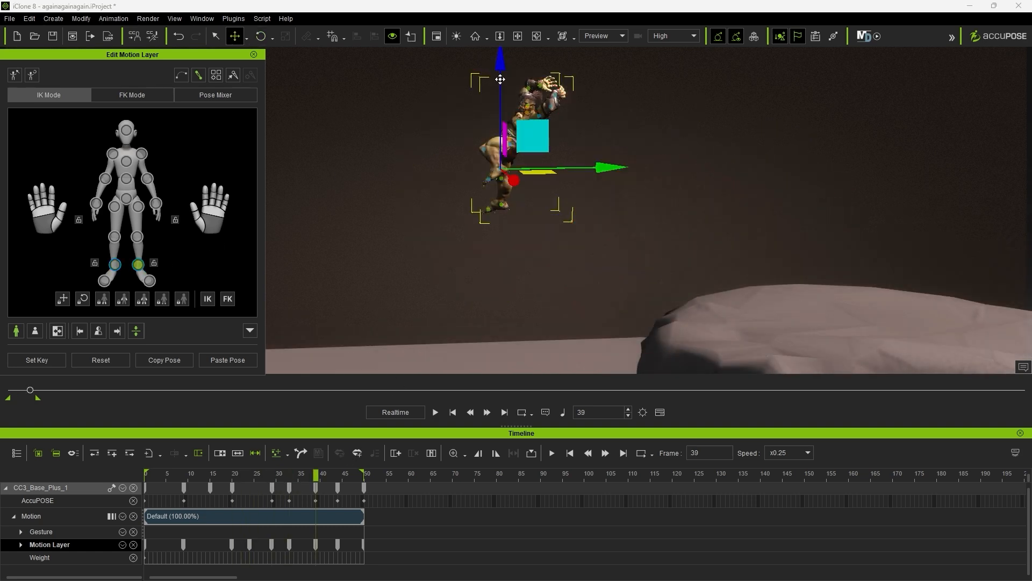
{"action": "key", "text": "e"}
{"action": "left_click", "coordinate": [126, 198]}
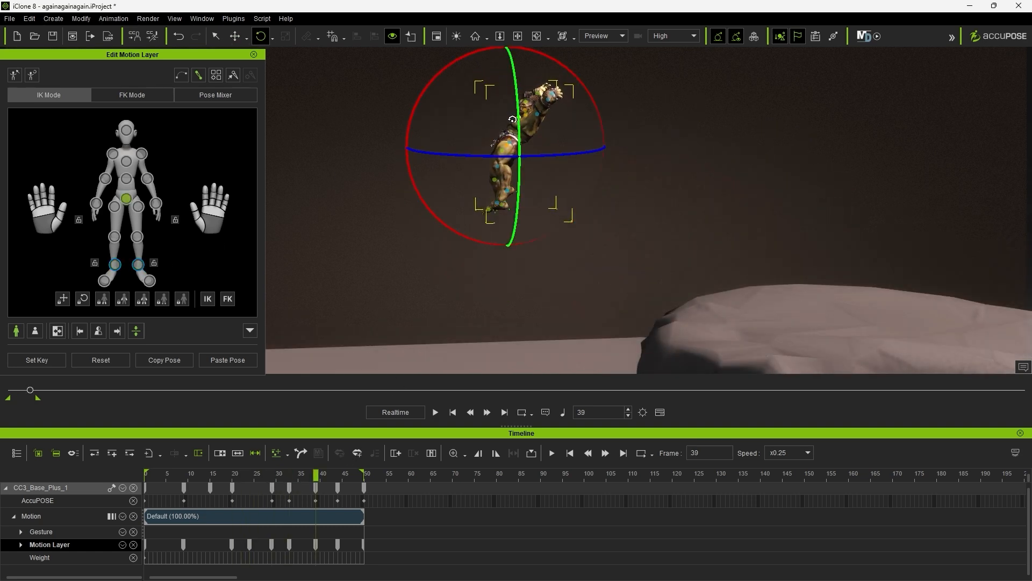
{"action": "left_click", "coordinate": [114, 263]}
{"action": "key", "text": "w"}
{"action": "key", "text": "e"}
{"action": "key", "text": "q"}
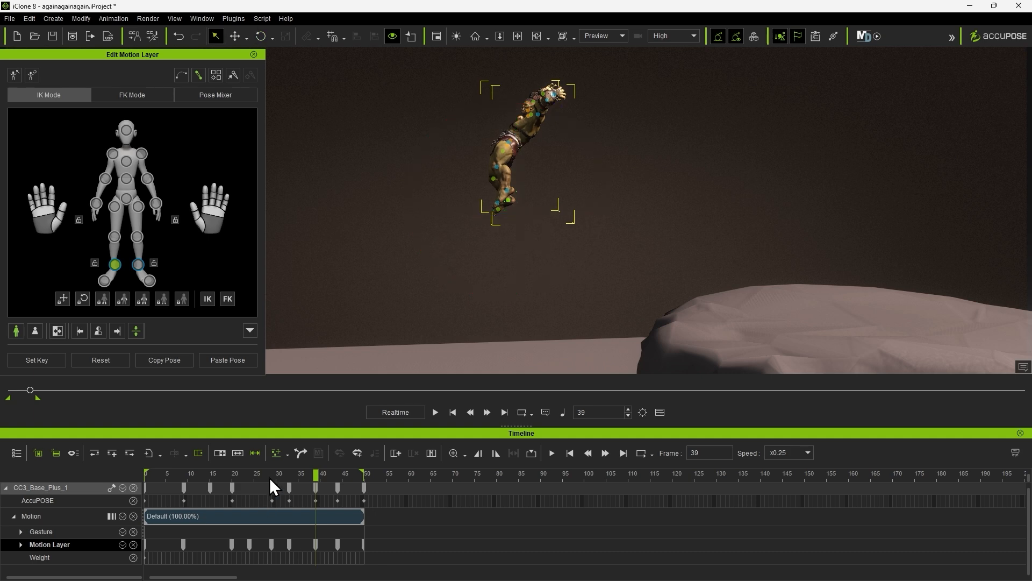
Step: Rotate the hips of the descending pose at frame 44
{"action": "left_click_drag", "start_coordinate": [271, 476], "coordinate": [338, 473]}
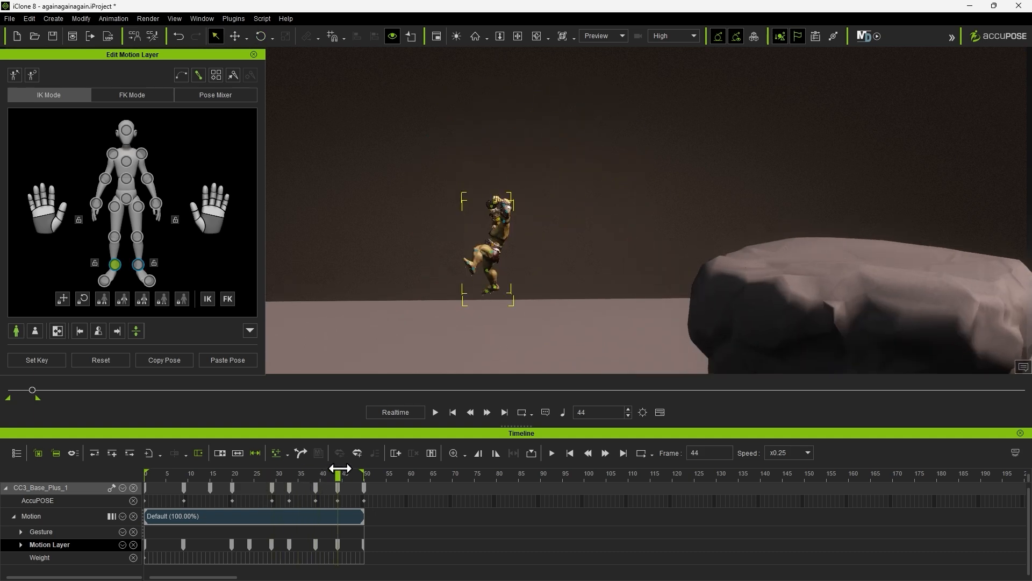
{"action": "scroll", "coordinate": [553, 200], "scroll_direction": "up", "scroll_amount": 3}
{"action": "left_click", "coordinate": [126, 198]}
{"action": "key", "text": "e"}
{"action": "left_click_drag", "start_coordinate": [590, 136], "coordinate": [602, 129]}
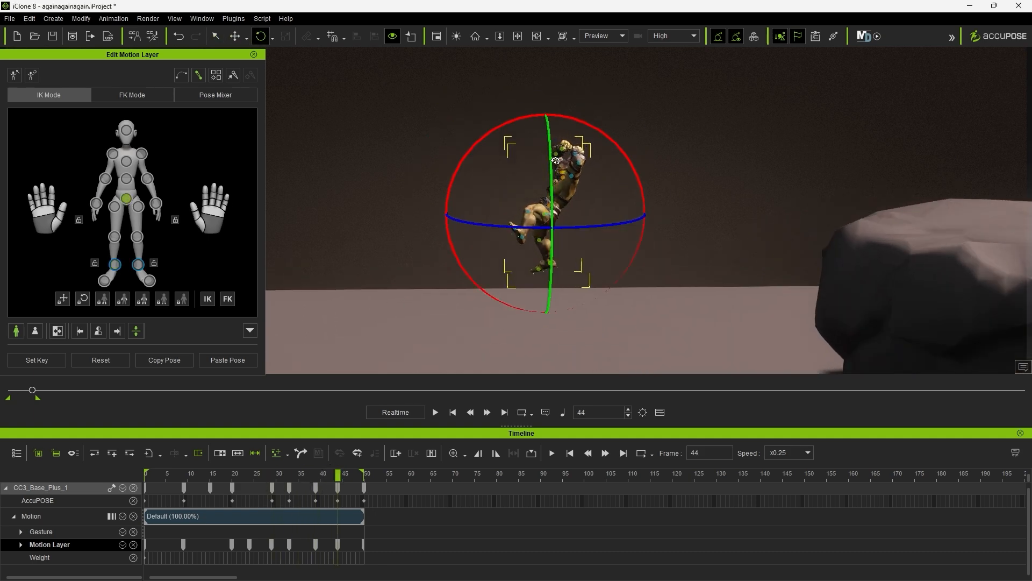
{"action": "middle_click_drag", "start_coordinate": [601, 207], "coordinate": [580, 273]}
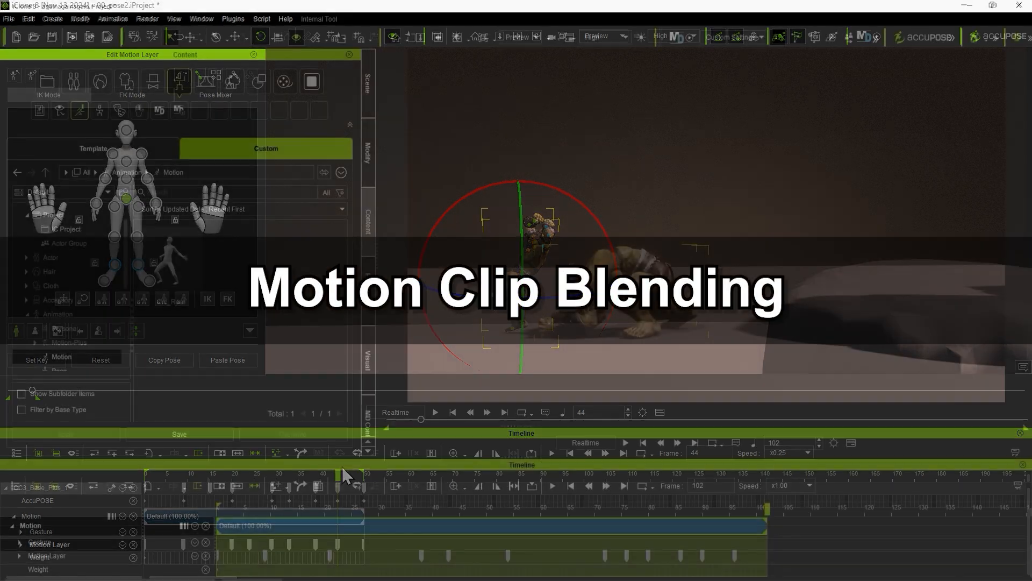
Step: Apply the Orc_Roar motion to the orc at frame 102 and align the clip to the previous clip by the L Toe
{"action": "left_click_drag", "start_coordinate": [155, 272], "coordinate": [597, 279]}
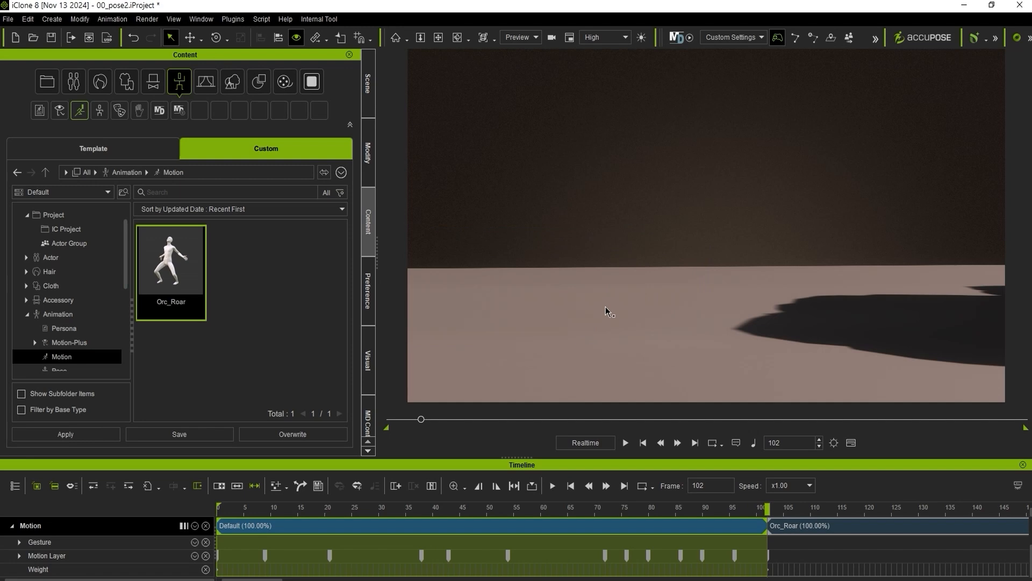
{"action": "left_click", "coordinate": [794, 507]}
{"action": "left_click", "coordinate": [793, 524]}
{"action": "left_click", "coordinate": [304, 483]}
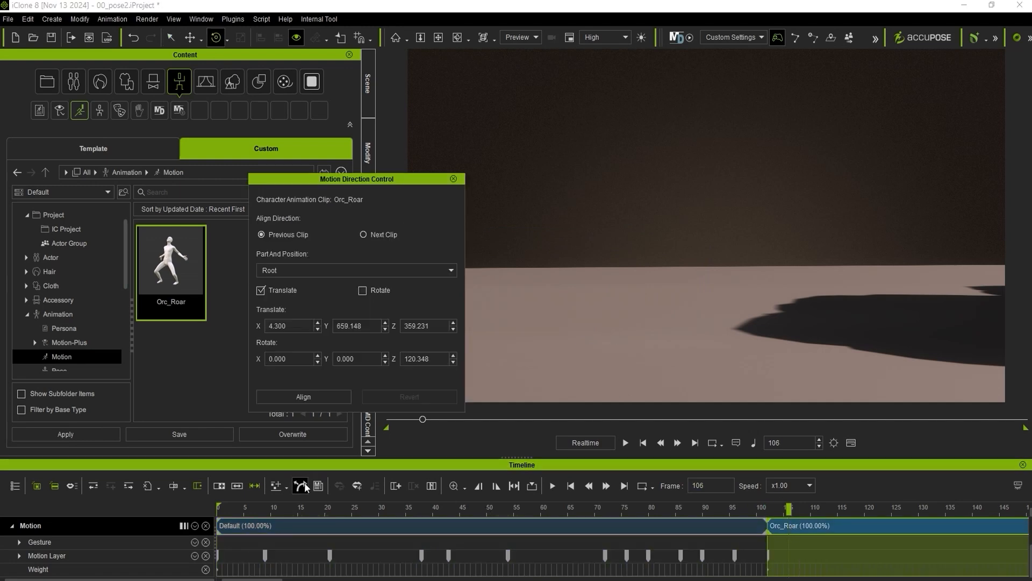
{"action": "left_click", "coordinate": [333, 270]}
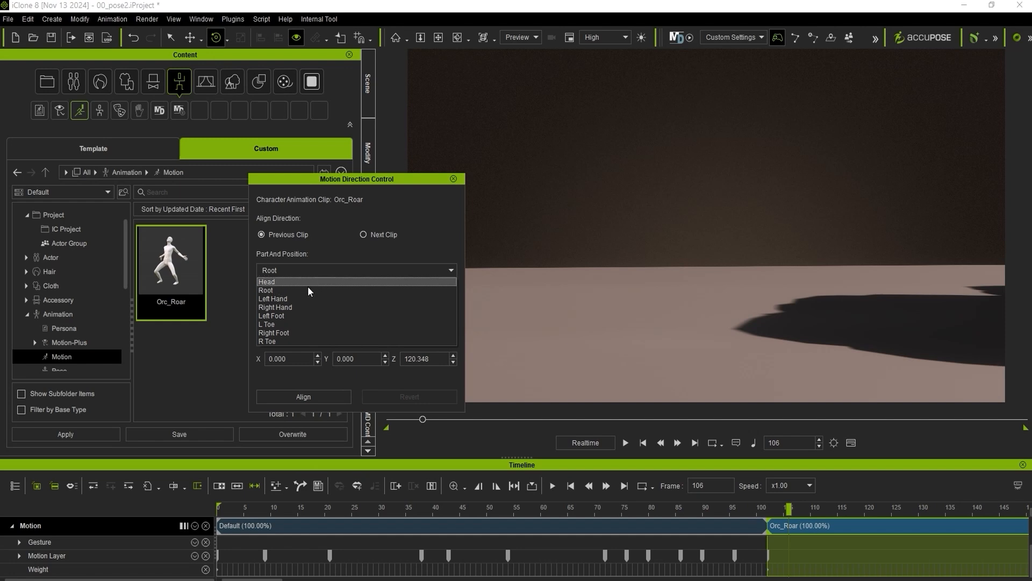
{"action": "left_click", "coordinate": [285, 324]}
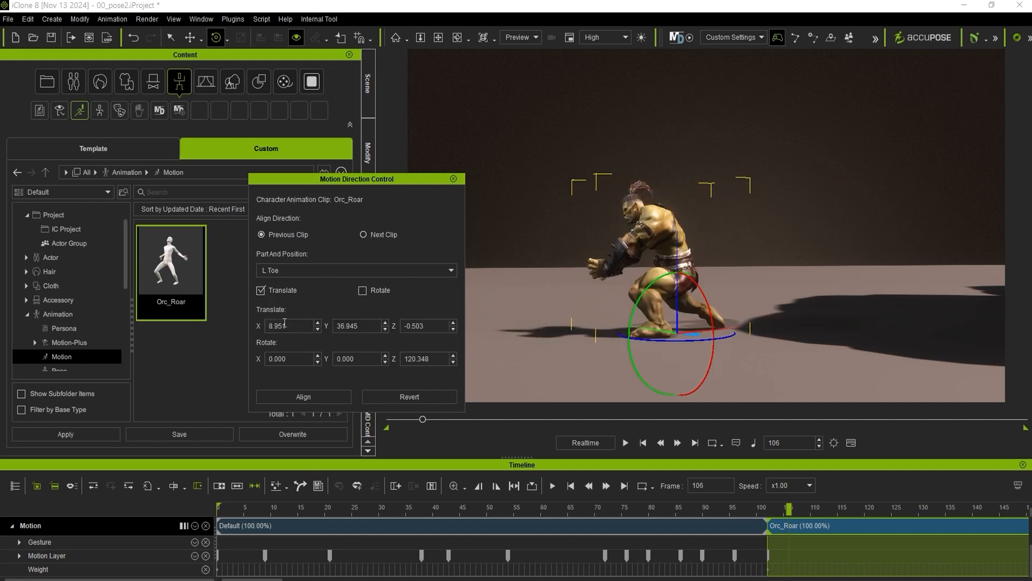
{"action": "left_click", "coordinate": [453, 178]}
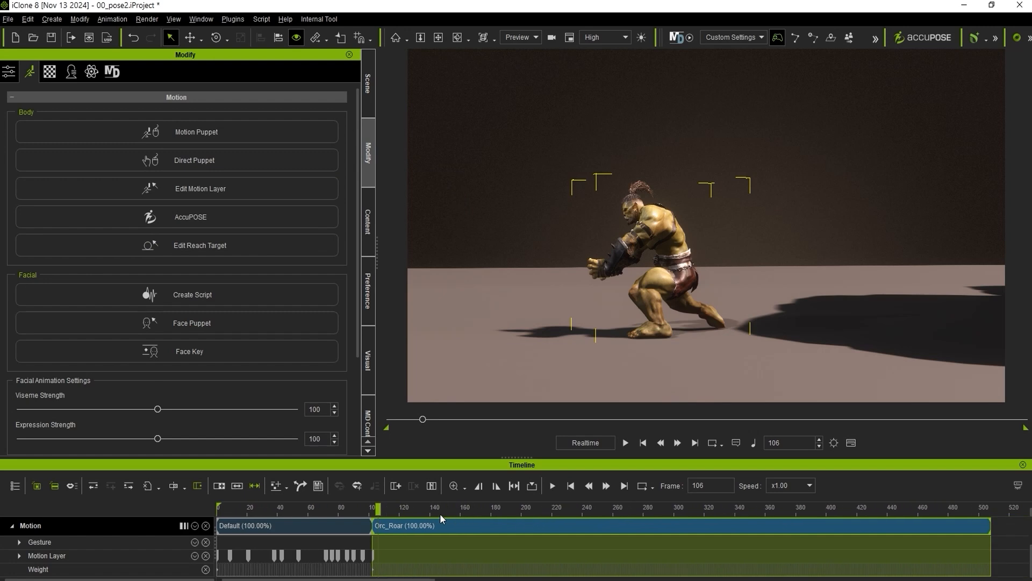
Step: Review the join between the two clips and blend Default into Orc_Roar with a transition ending at about frame 114
{"action": "left_click", "coordinate": [480, 508]}
{"action": "left_click_drag", "start_coordinate": [491, 505], "coordinate": [371, 514]}
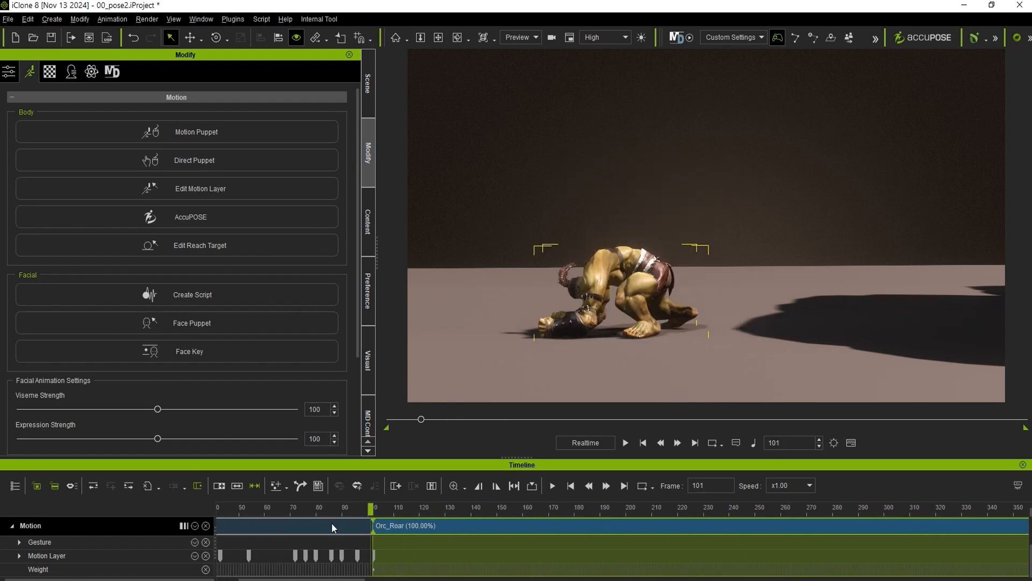
{"action": "left_click_drag", "start_coordinate": [479, 532], "coordinate": [513, 530]}
{"action": "left_click", "coordinate": [457, 509]}
Step: Create a Reach Target dummy for the left foot at frame 90
{"action": "left_click_drag", "start_coordinate": [570, 350], "coordinate": [760, 337], "text": "alt"}
{"action": "scroll", "coordinate": [774, 337], "scroll_direction": "up", "scroll_amount": 5}
{"action": "mouse_move", "coordinate": [457, 509]}
{"action": "left_mouse_down"}
{"action": "mouse_move", "coordinate": [590, 525]}
{"action": "mouse_move", "coordinate": [450, 513]}
{"action": "left_mouse_up"}
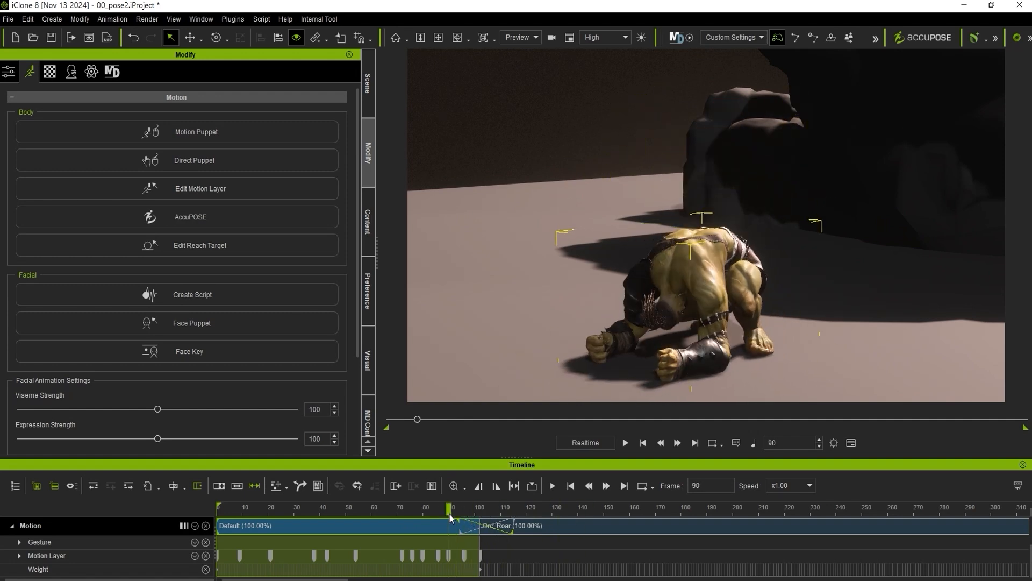
{"action": "left_click", "coordinate": [247, 246]}
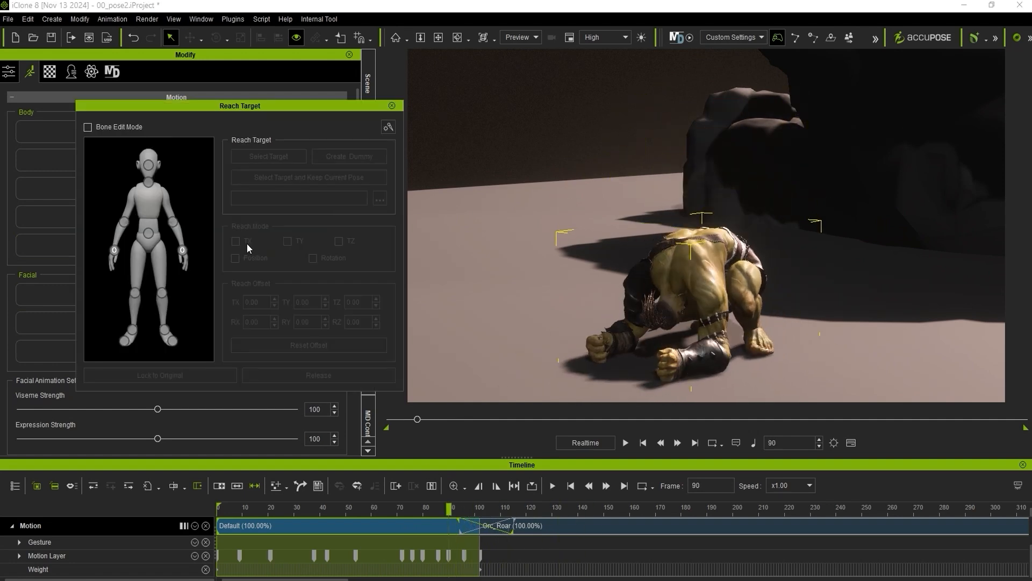
{"action": "left_click", "coordinate": [166, 329]}
{"action": "left_click", "coordinate": [339, 156]}
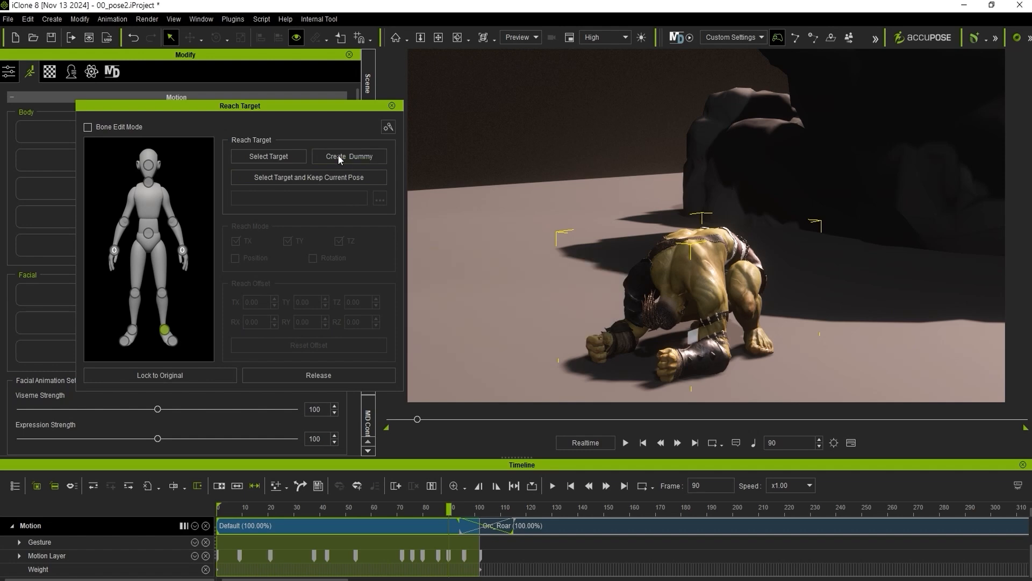
Step: Show the character's Reach track in the timeline down to Reach L Foot and go to frame 137
{"action": "scroll", "coordinate": [159, 524], "scroll_direction": "up", "scroll_amount": 3}
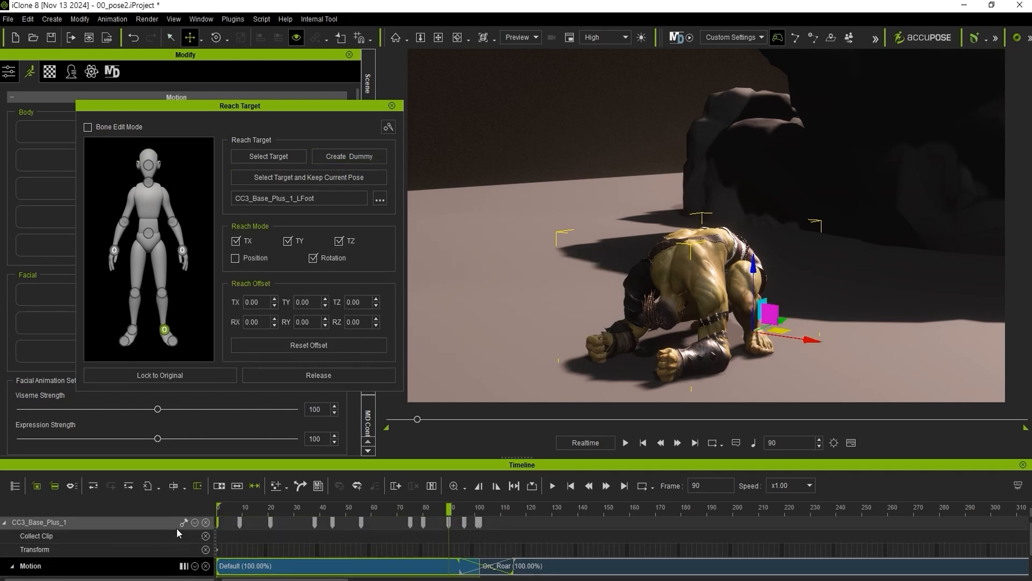
{"action": "left_click", "coordinate": [194, 522]}
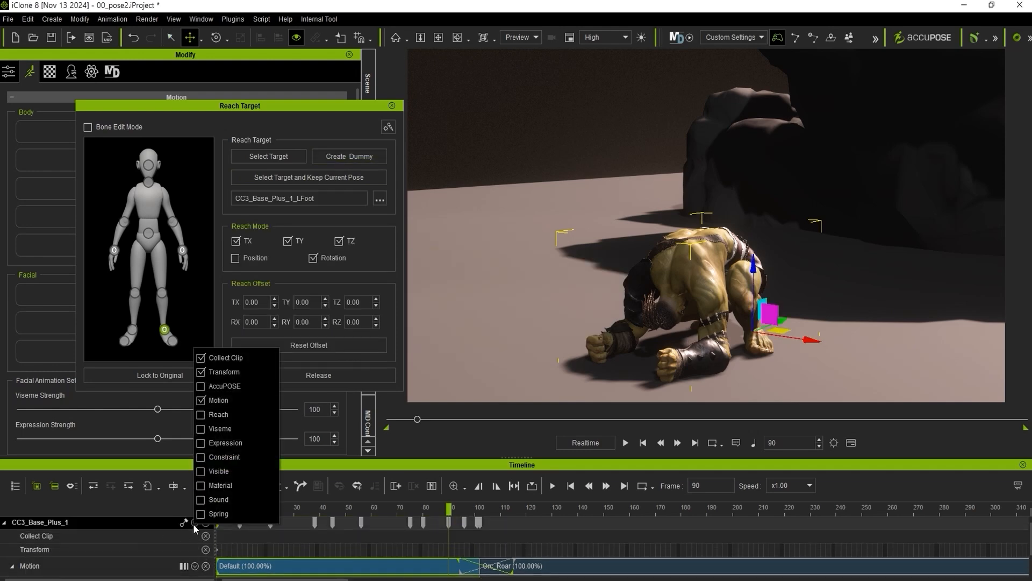
{"action": "left_click", "coordinate": [456, 468]}
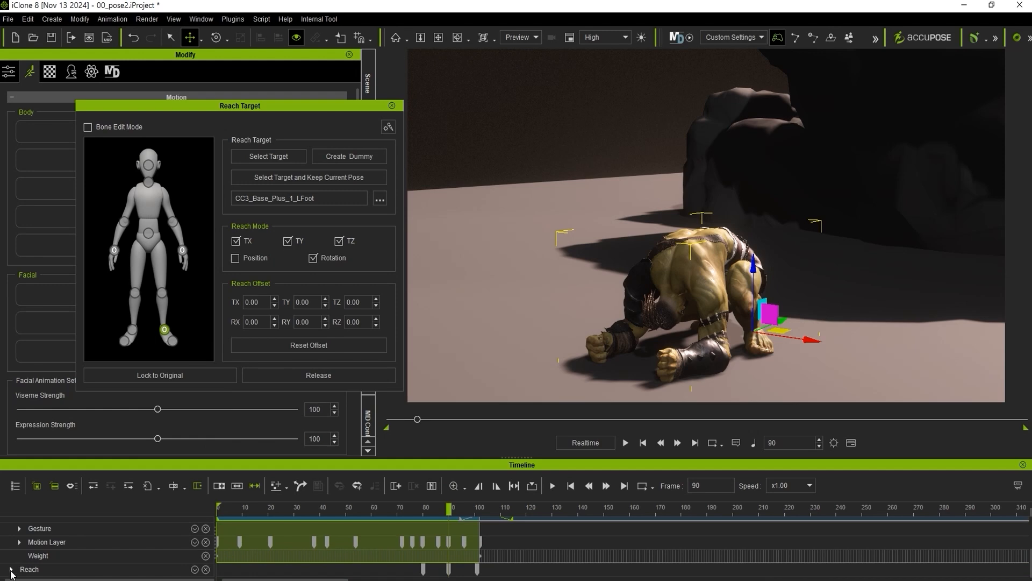
{"action": "left_click", "coordinate": [11, 568]}
{"action": "scroll", "coordinate": [447, 549], "scroll_direction": "down", "scroll_amount": 8}
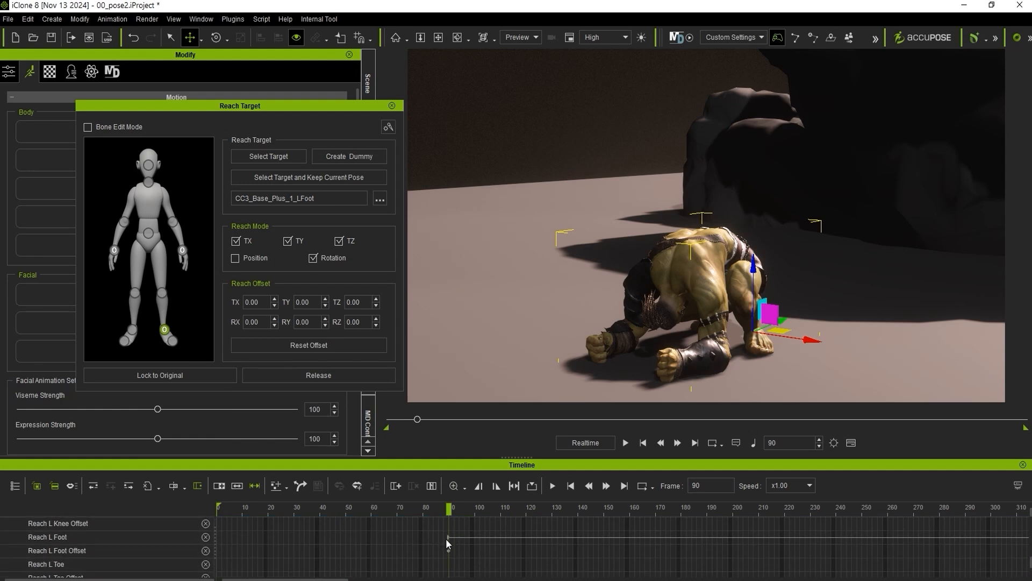
{"action": "left_click_drag", "start_coordinate": [447, 537], "coordinate": [570, 530]}
Step: Add a Motion Layer key at about frame 180 and open Edit Motion Layer at frame 137
{"action": "scroll", "coordinate": [550, 537], "scroll_direction": "up", "scroll_amount": 2}
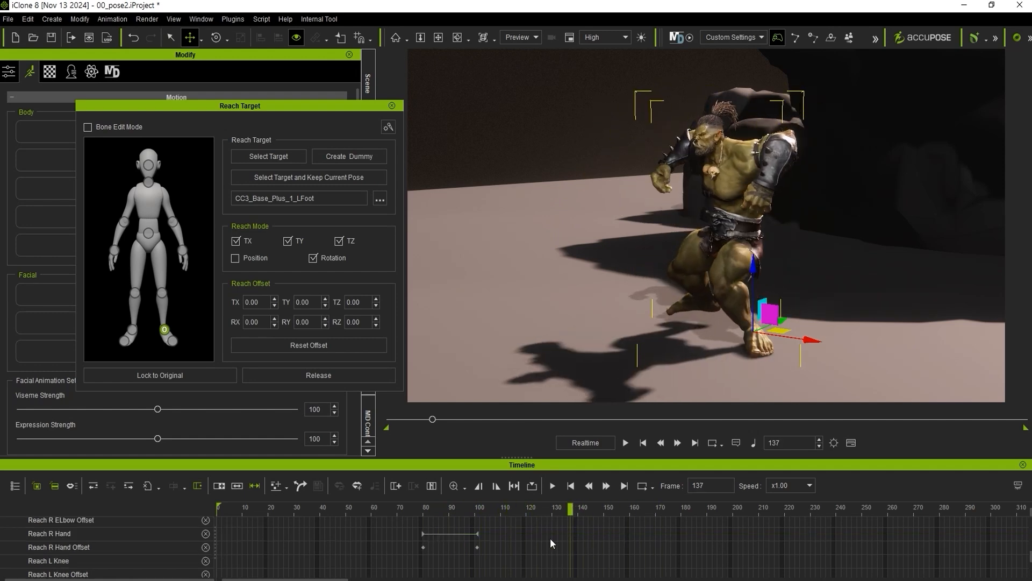
{"action": "scroll", "coordinate": [550, 538], "scroll_direction": "up", "scroll_amount": 5}
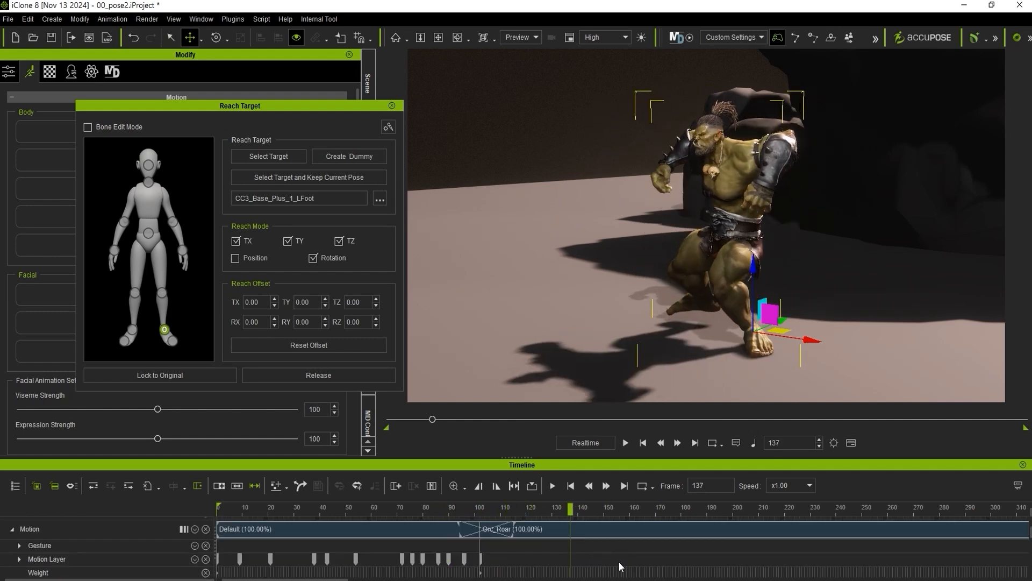
{"action": "left_click", "coordinate": [631, 559]}
{"action": "left_click", "coordinate": [684, 558]}
{"action": "key", "text": "n"}
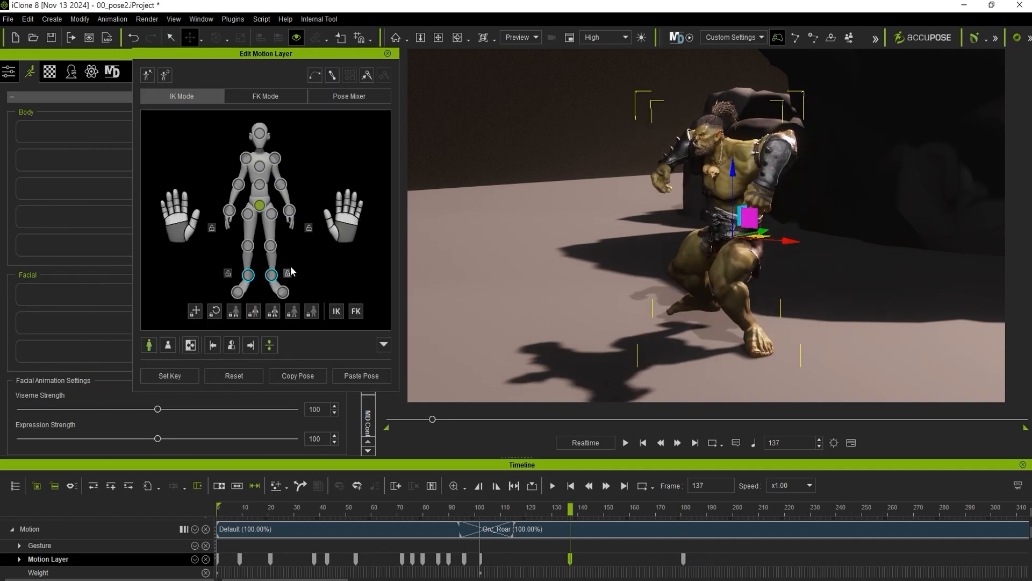
Step: Rotate the orc's left thigh at frame 137 and review the motion from the smash into the roar
{"action": "left_click", "coordinate": [271, 215]}
{"action": "key", "text": "e"}
{"action": "left_click_drag", "start_coordinate": [718, 201], "coordinate": [701, 201]}
{"action": "left_click_drag", "start_coordinate": [477, 509], "coordinate": [693, 508]}
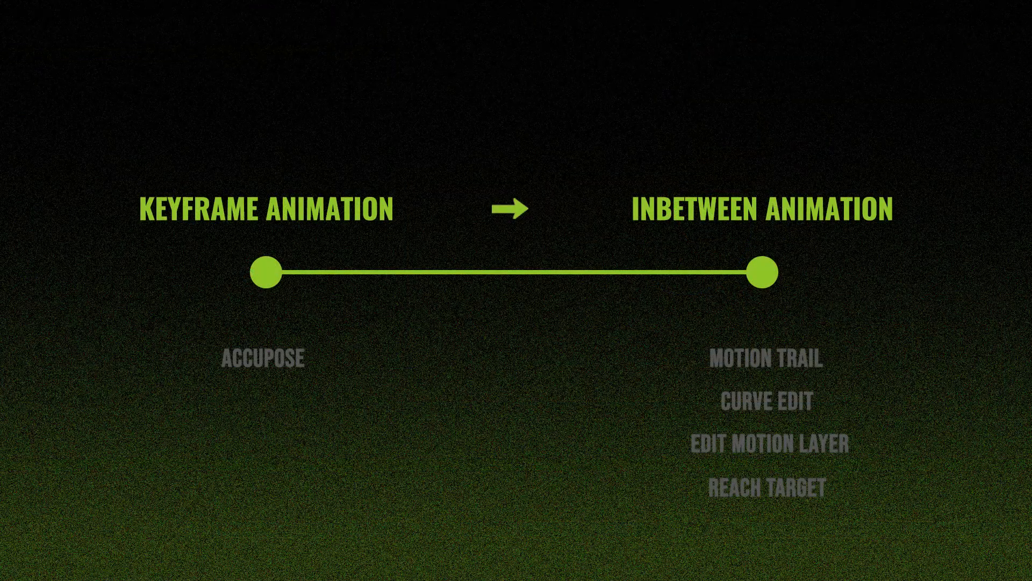